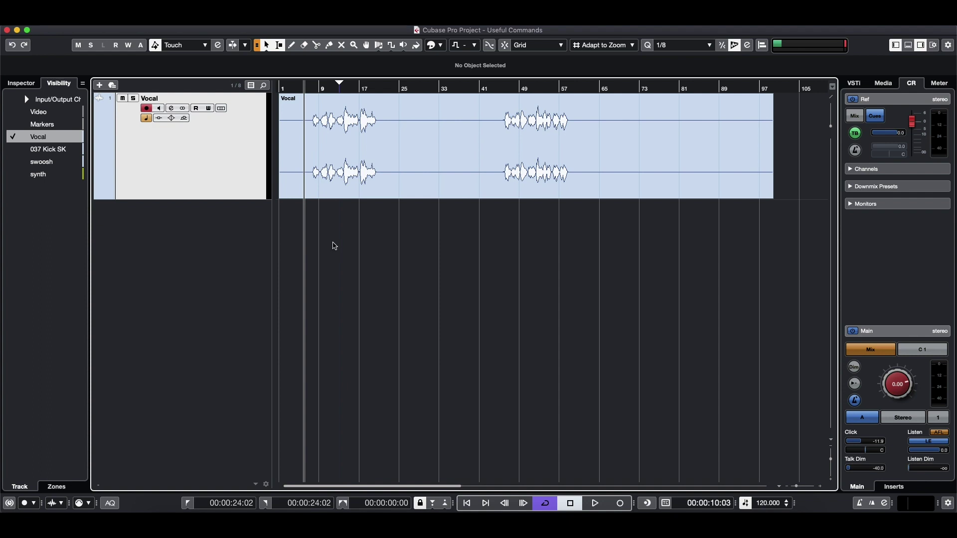
Open the Key Commands window and collapse the Edit category in its command list.
left_click(100, 20)
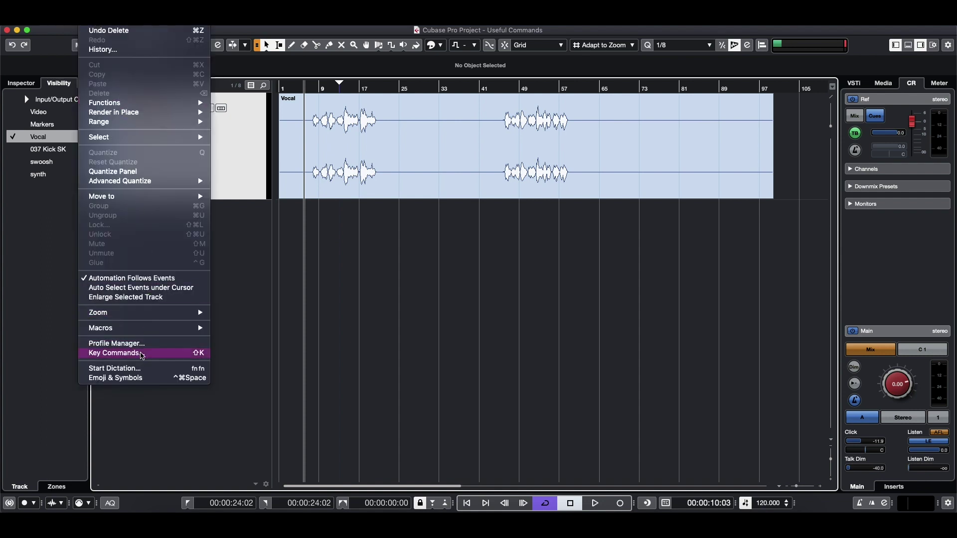
left_click(142, 355)
scroll(291, 219, "up", 15)
scroll(212, 175, "up", 15)
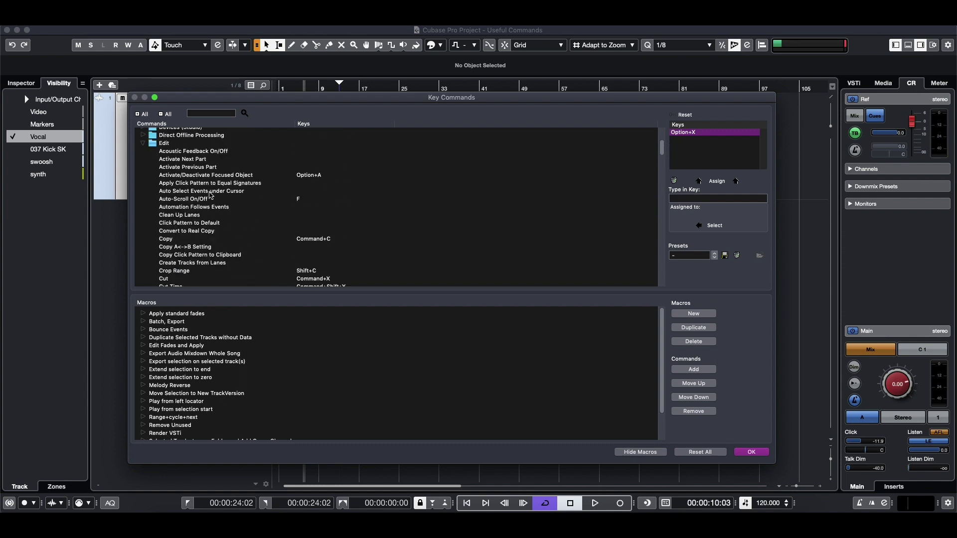
scroll(210, 195, "up", 3)
left_click(142, 205)
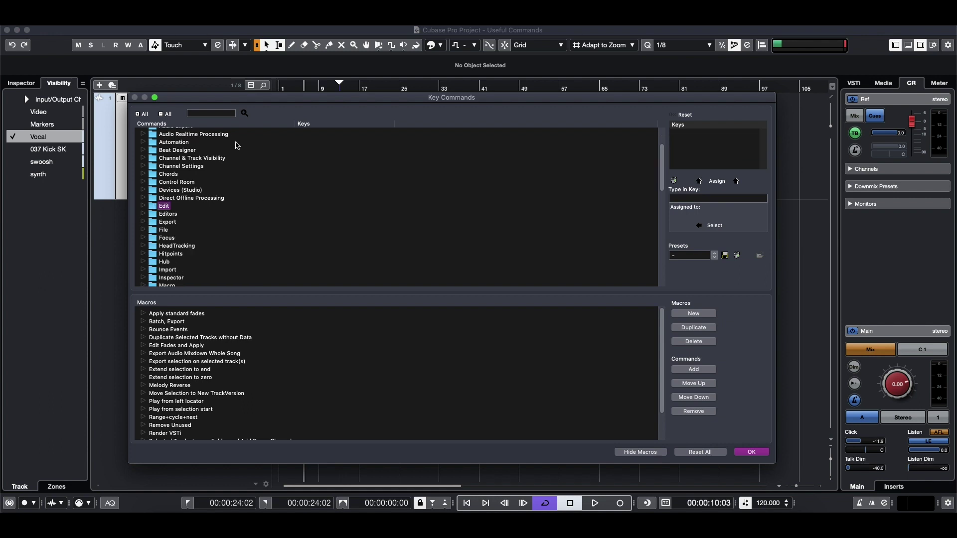
Search the key commands for "split" and go through the matches as far as Toggle Filter: Split Rests.
left_click(209, 114)
type("split")
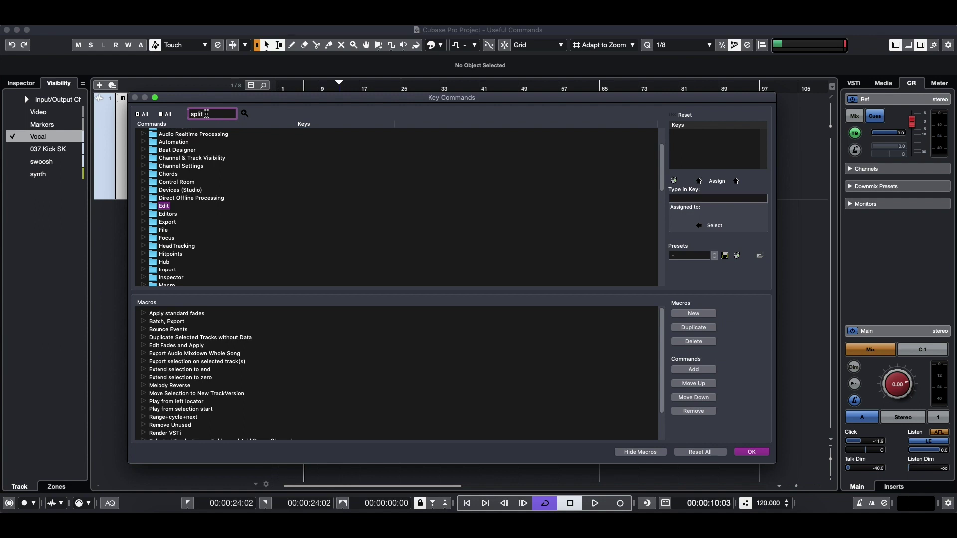
left_click(244, 113)
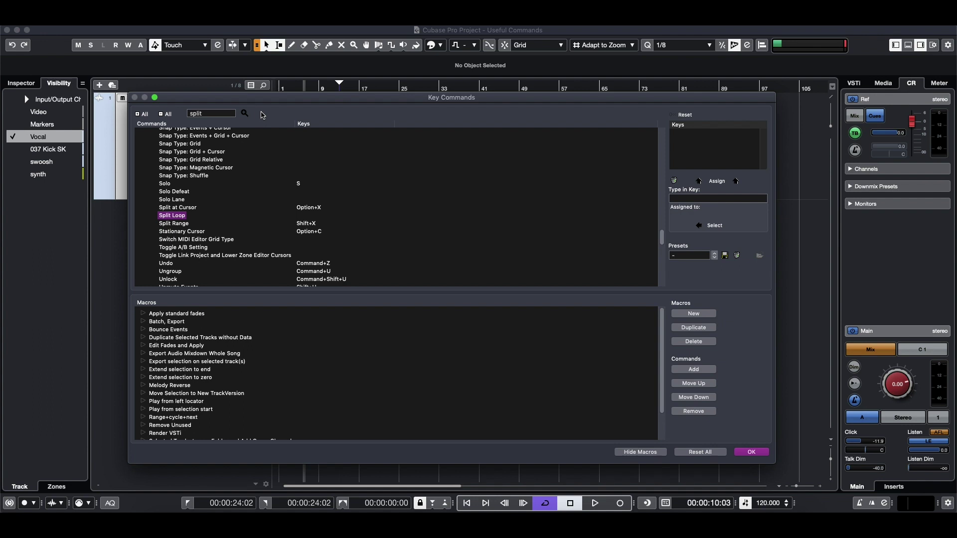
left_click(244, 113)
left_click(244, 113)
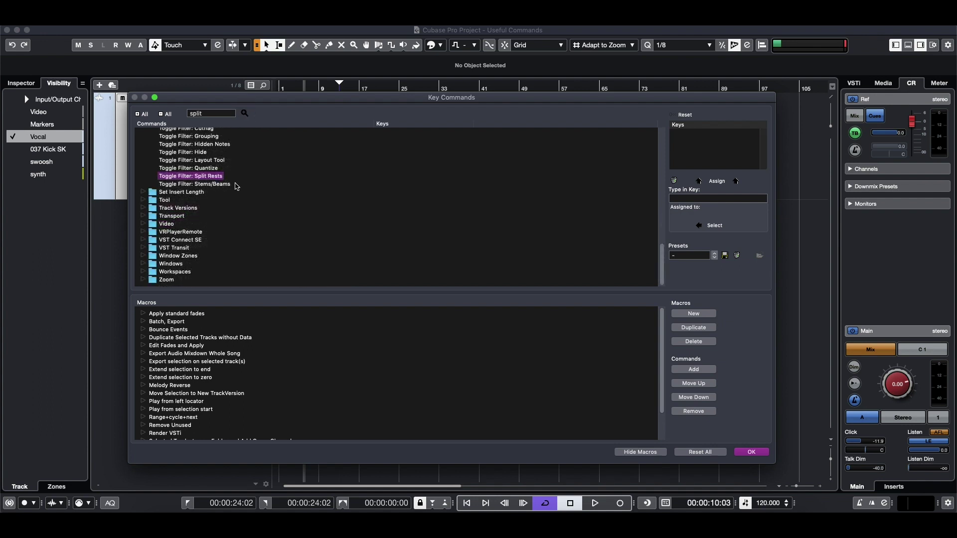
Activate the key entry field for the found split command and close the Key Commands window without assigning a shortcut.
left_click(700, 200)
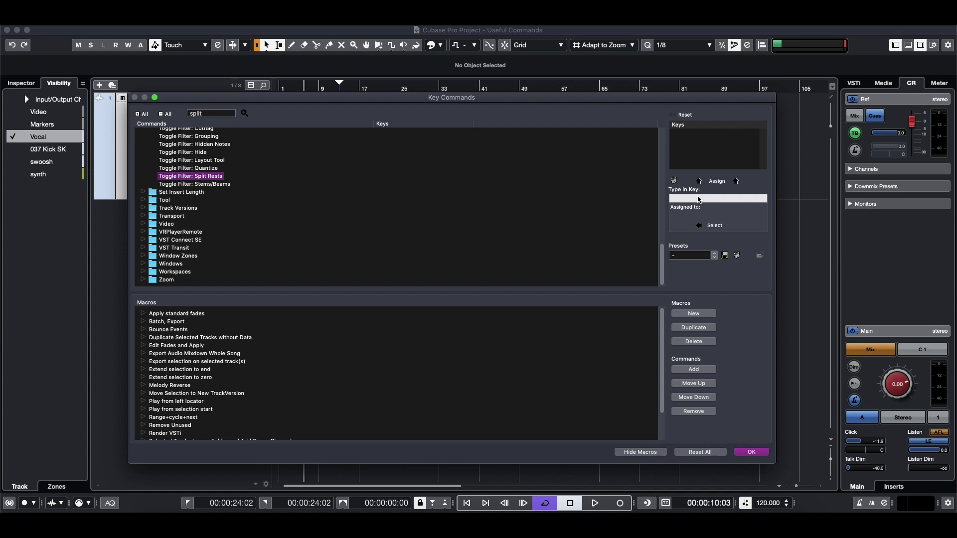
key("l")
left_click(751, 453)
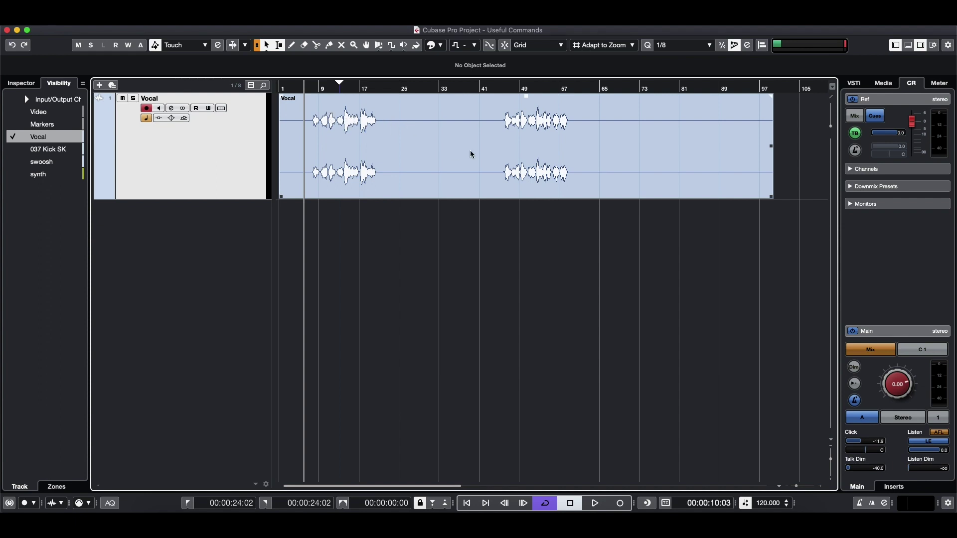
Select the vocal range from about bar 17 to bar 21 and crop the event to it.
left_click(360, 119)
left_click_drag(361, 119, 380, 120)
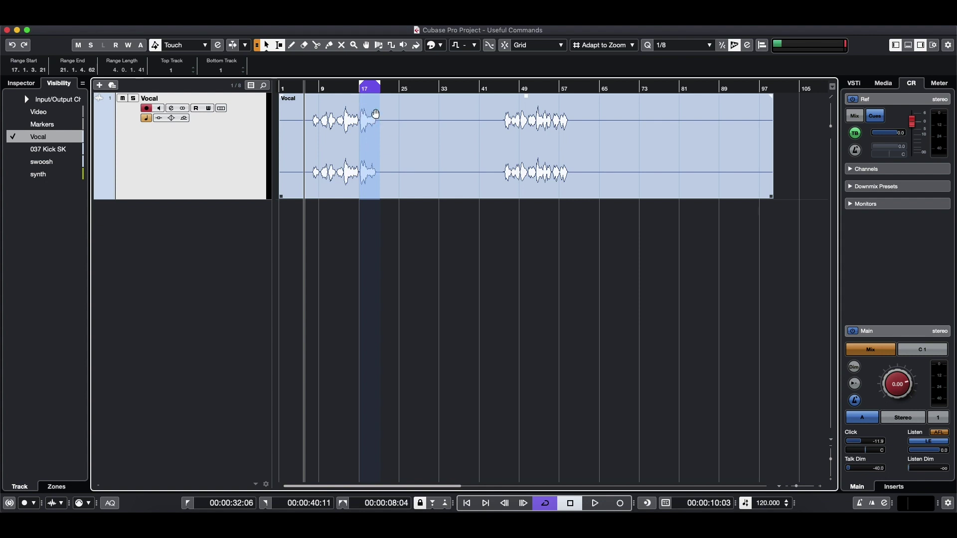
left_click(89, 20)
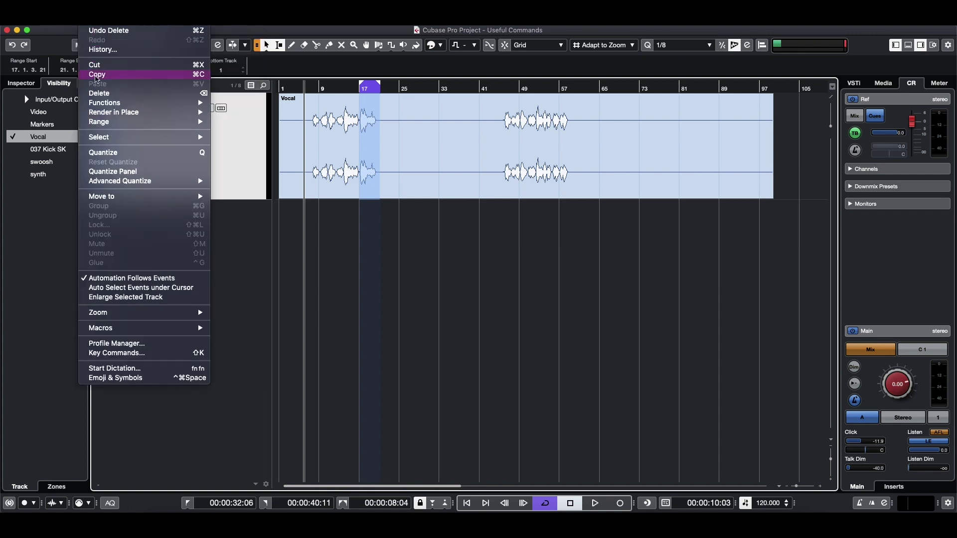
mouse_move(101, 122)
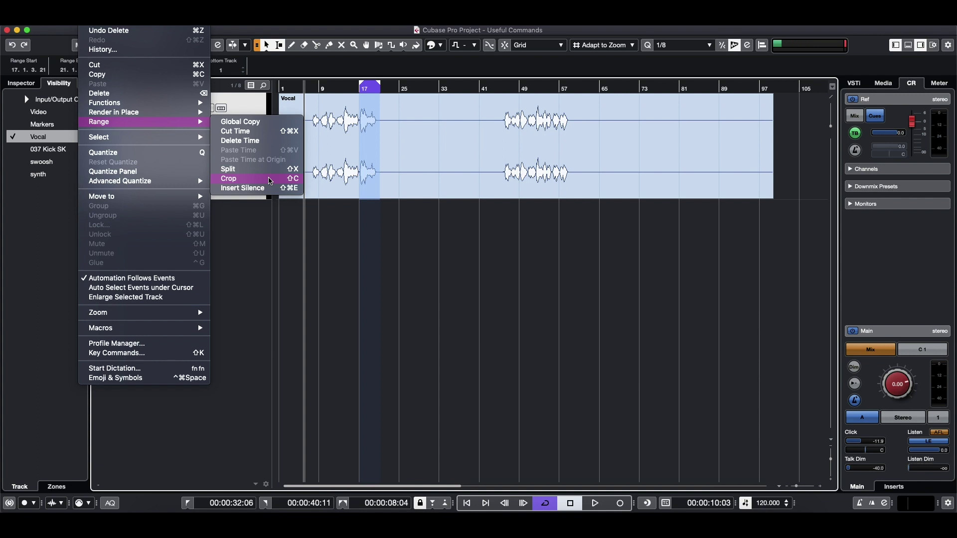
left_click(269, 182)
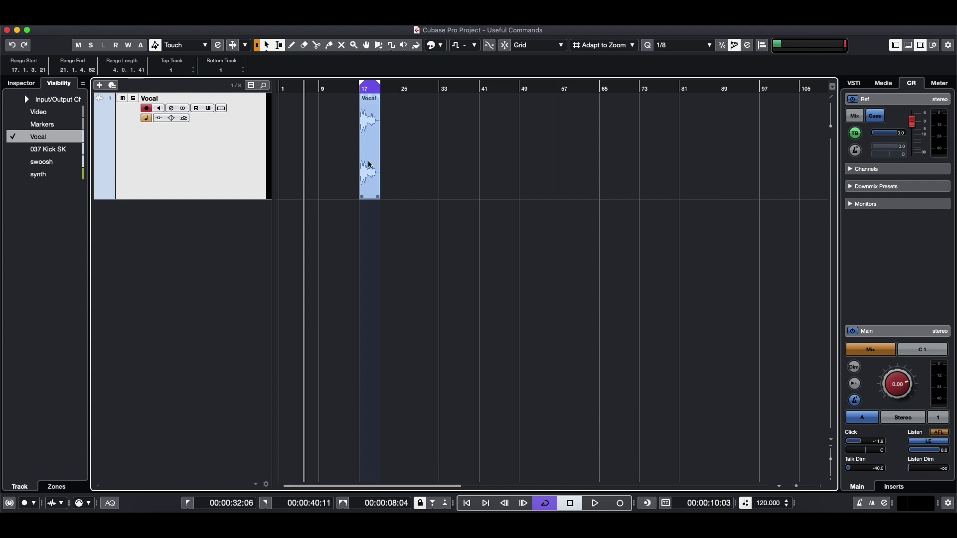
Try to fine-tune the start edge of the cropped vocal event at bar 17.
scroll(354, 169, "up", 1)
scroll(354, 169, "up", 2)
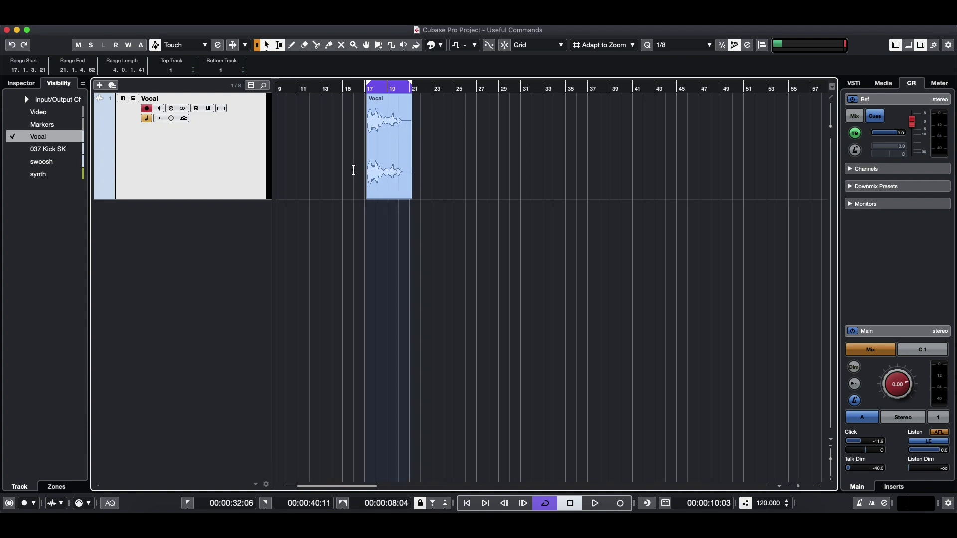
left_click(344, 194)
mouse_move(367, 199)
left_mouse_down()
mouse_move(344, 195)
mouse_move(365, 195)
left_mouse_up()
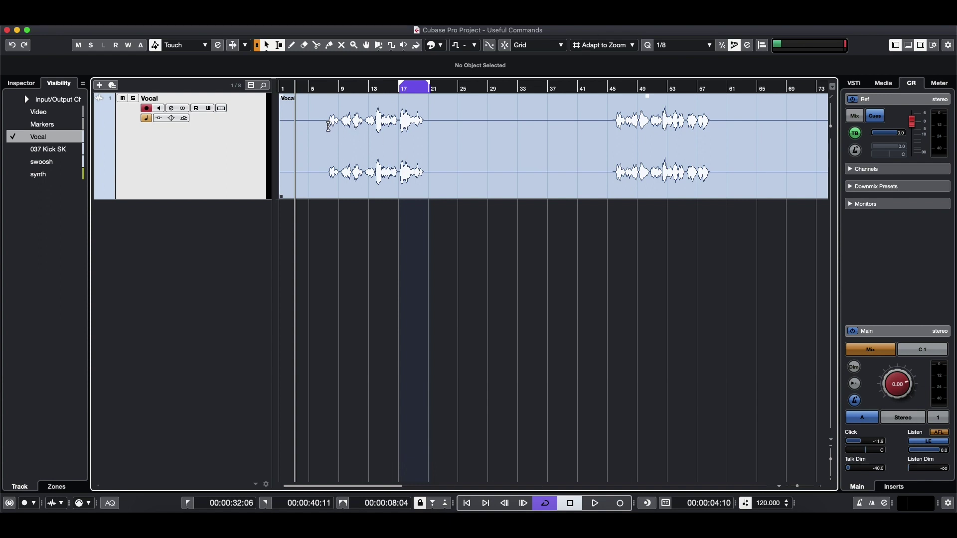
Mark the vocal's silent passages one by one: before the first phrase, about bars 20 to 45, and about bars 59 to 73.
left_click_drag(327, 128, 301, 130)
left_click_drag(424, 130, 613, 136)
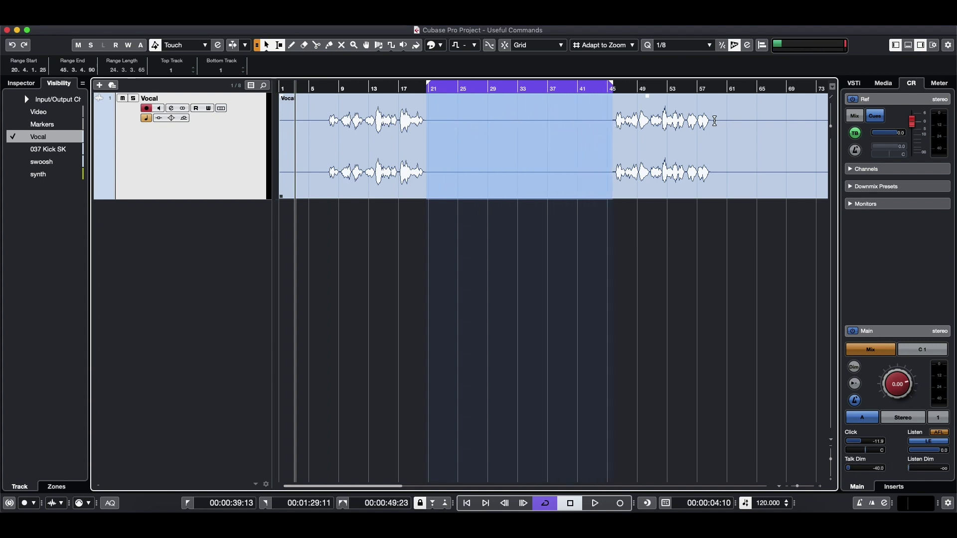
left_click_drag(708, 122, 822, 135)
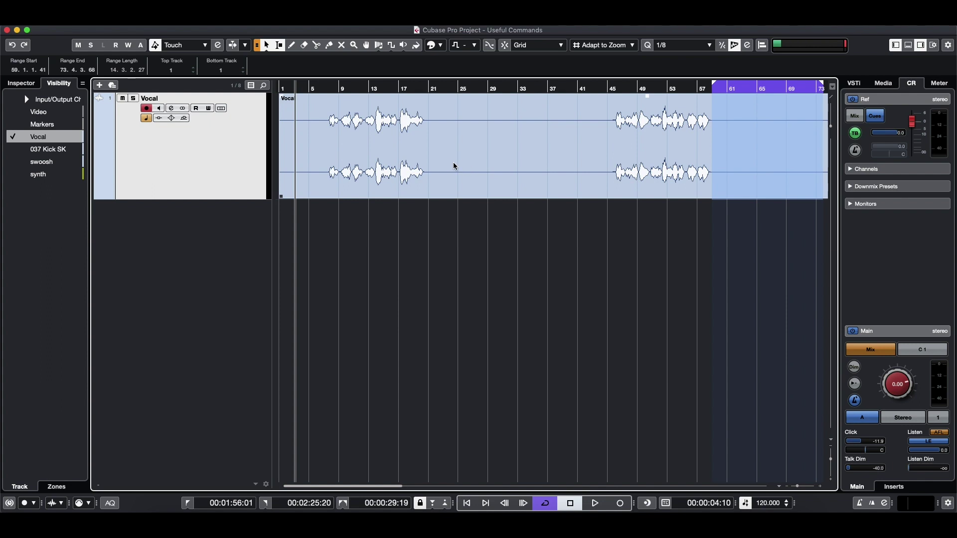
Open Detect Silence for the whole vocal event and set the linked open and close thresholds to -29.26 dB.
left_click(466, 181)
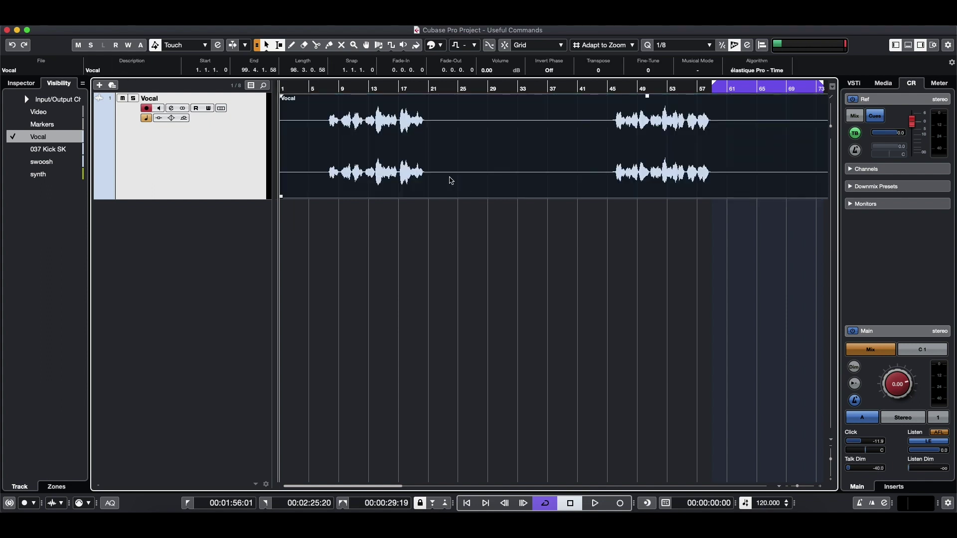
left_click(144, 24)
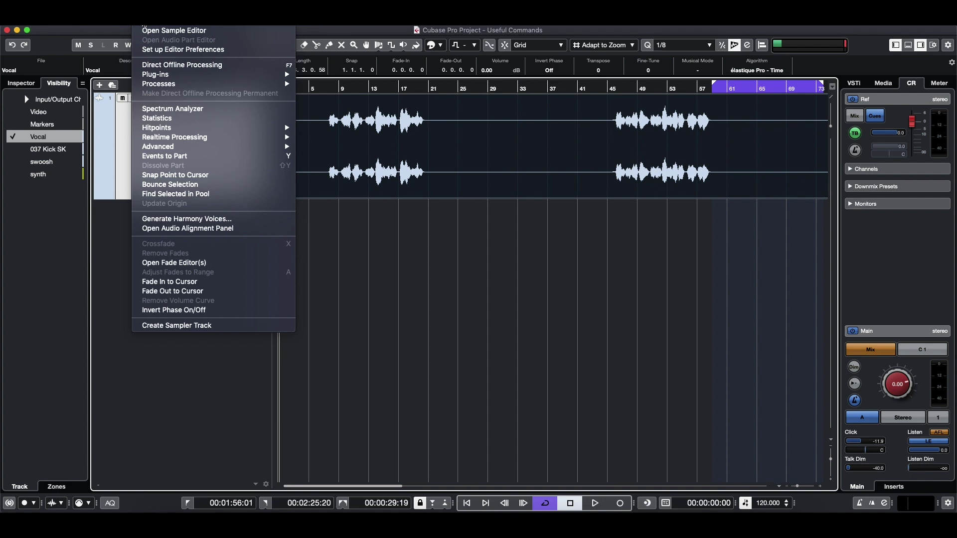
mouse_move(284, 147)
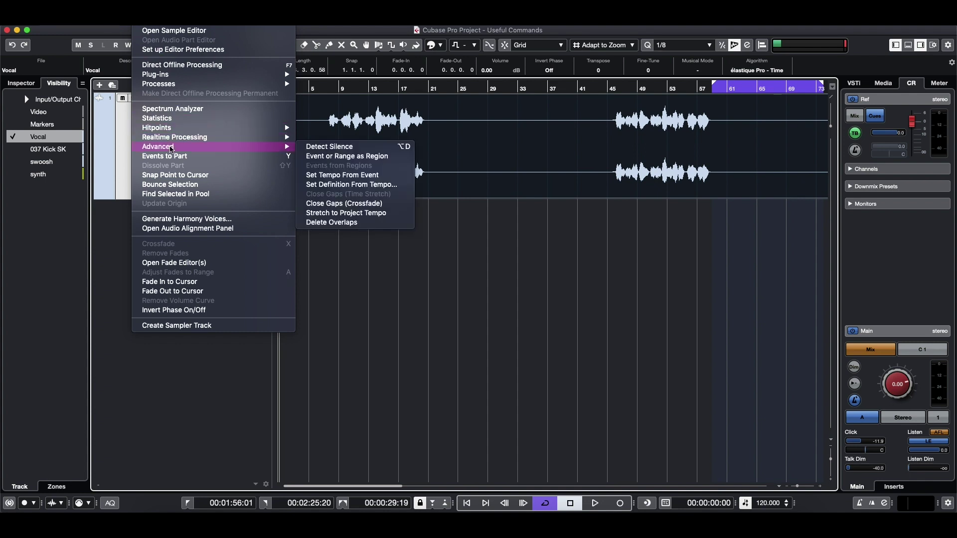
left_click(319, 147)
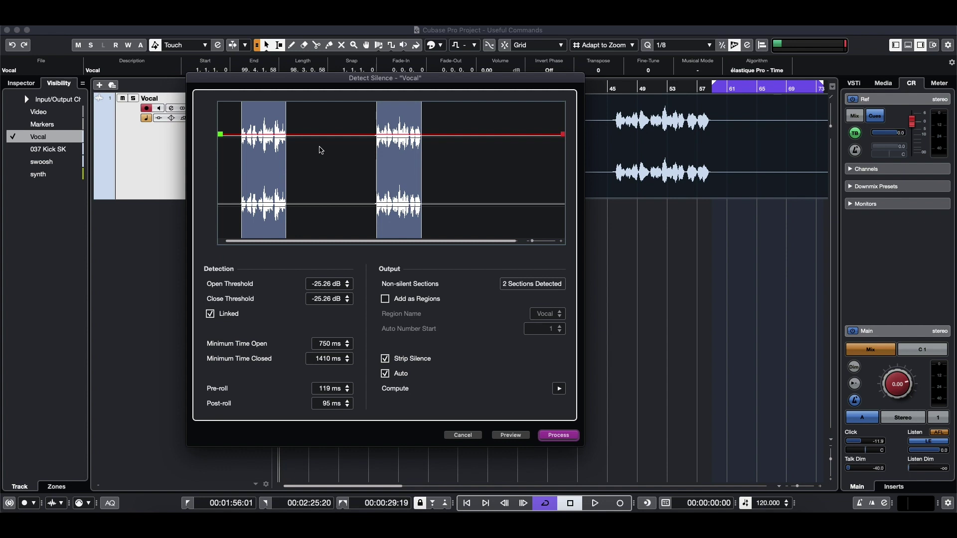
left_click_drag(317, 282, 321, 295)
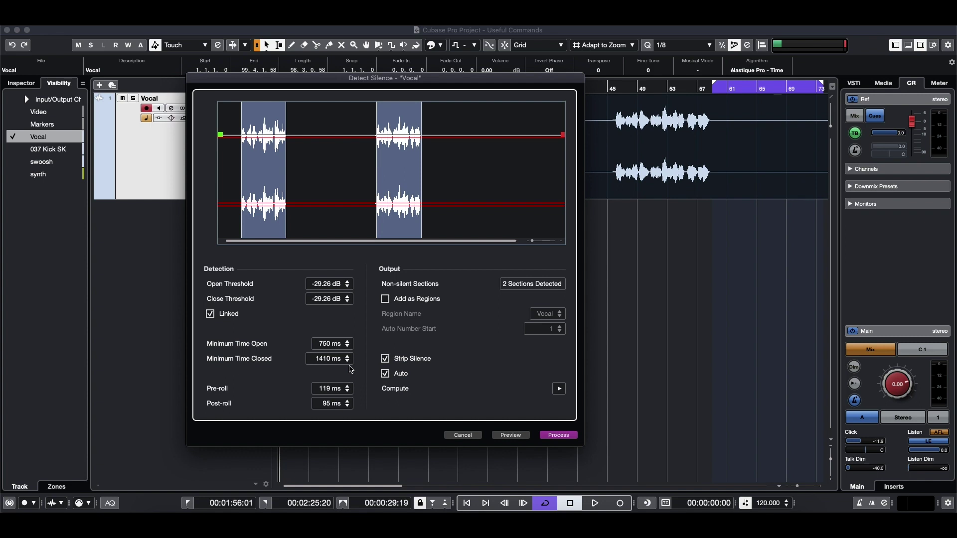
Set the minimum time open to 2160 ms and minimum time closed to 930 ms, and process the vocal to strip its silence.
left_click_drag(532, 241, 539, 243)
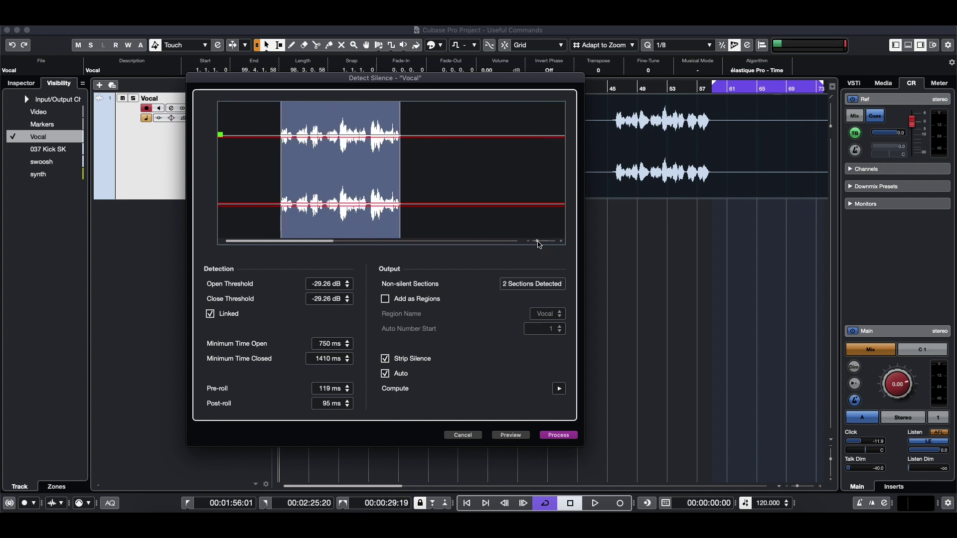
left_click_drag(331, 359, 326, 413)
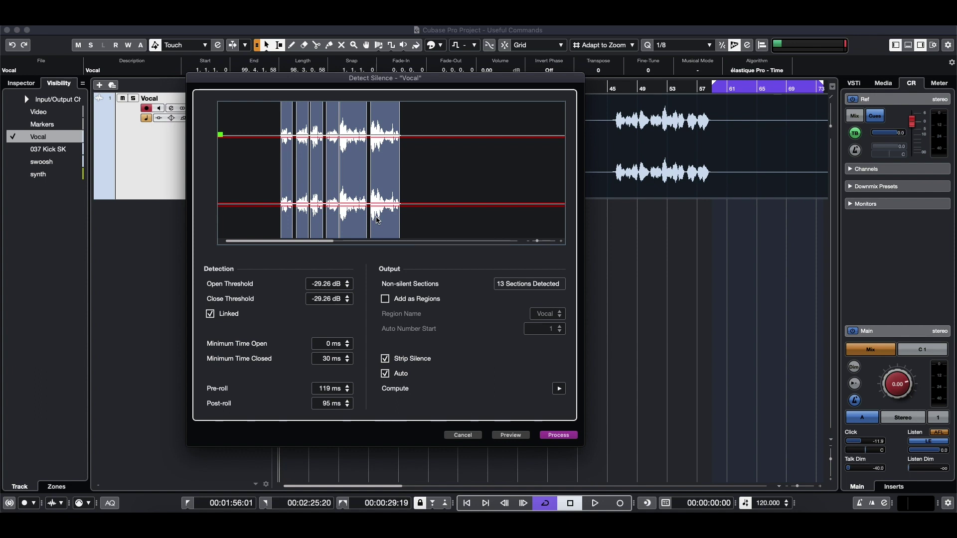
mouse_move(346, 344)
left_mouse_down()
mouse_move(344, 321)
mouse_move(343, 344)
mouse_move(332, 344)
left_mouse_up()
left_click(558, 435)
left_click_drag(332, 344, 339, 314)
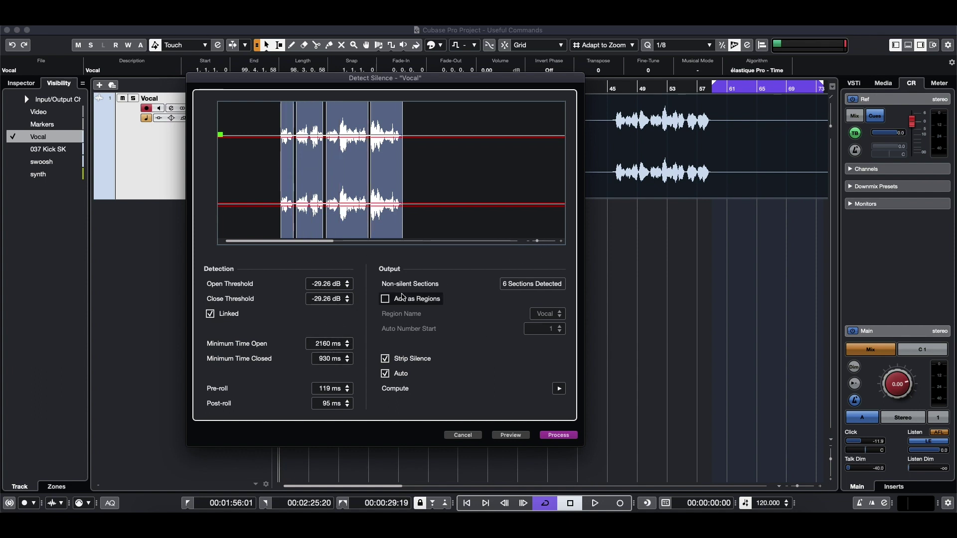
left_click_drag(536, 241, 536, 242)
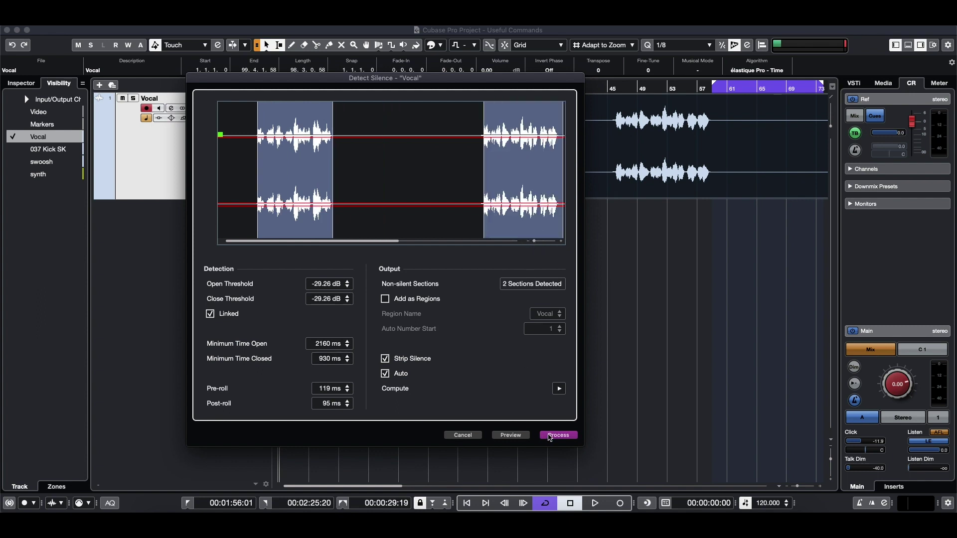
left_click(553, 436)
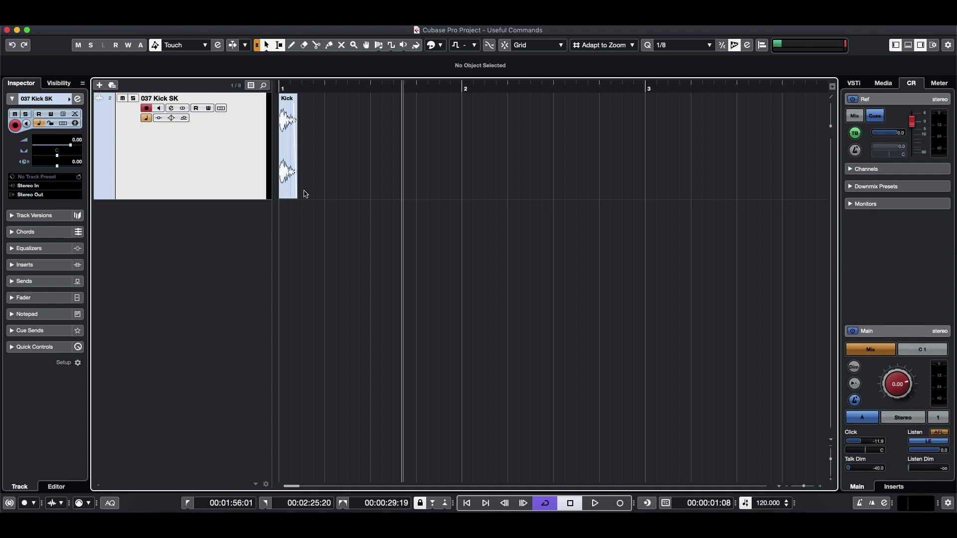
Copy the kick event five times across bar 1, with the last copy at 1.4.3, and play the pattern back.
left_click(280, 89)
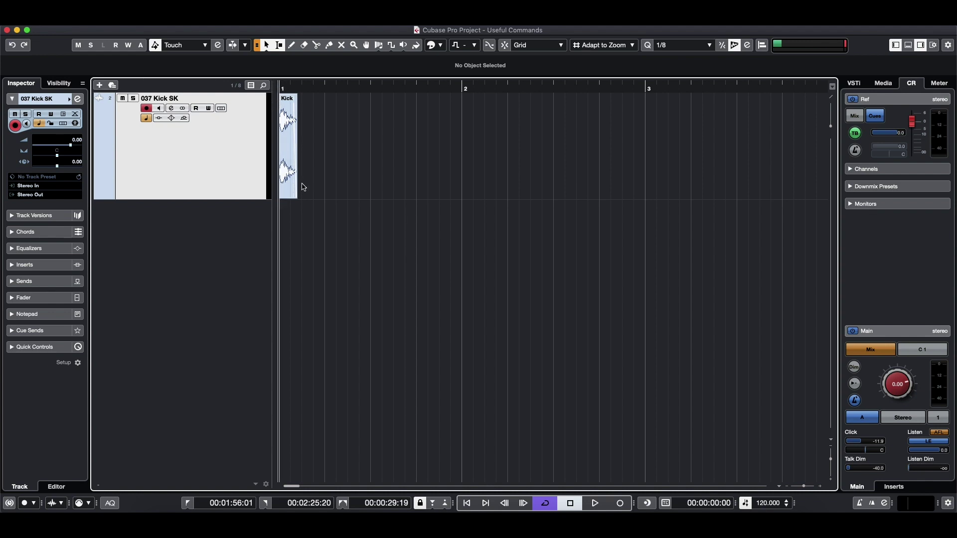
key("h")
left_click_drag(285, 178, 400, 174)
left_click_drag(400, 174, 434, 175)
left_click_drag(434, 175, 537, 176)
key("space")
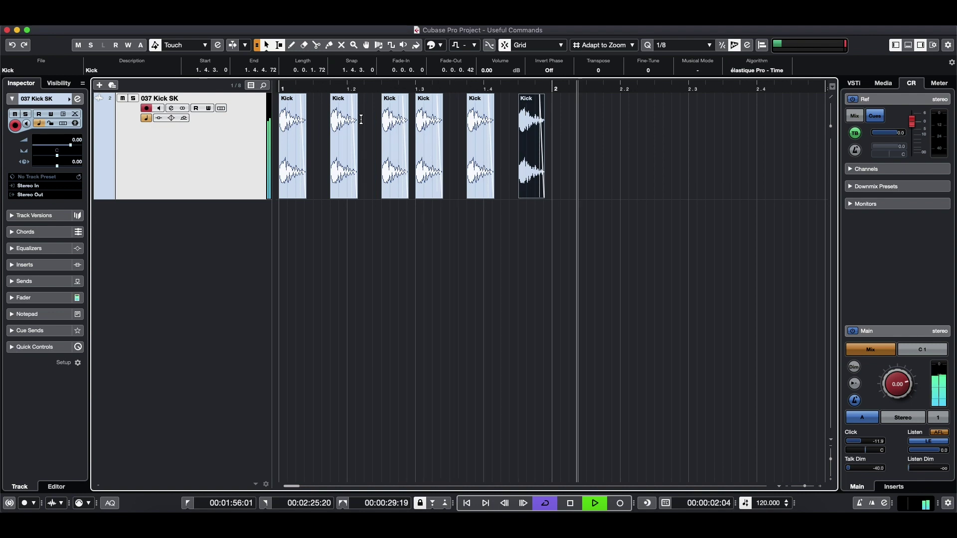
key("space")
Select all six kick events in bar 1 and combine them into one part with Events to Part.
key("g")
key("g")
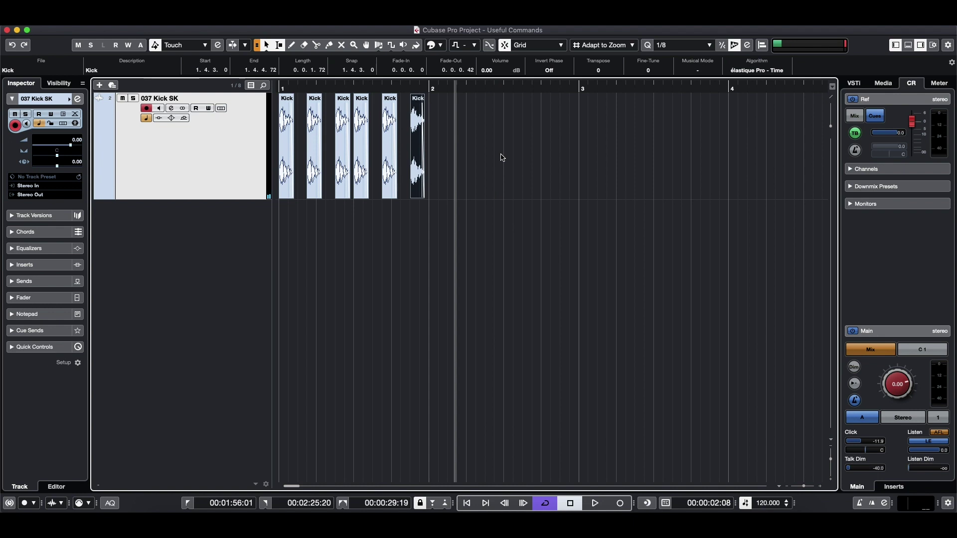
key("g")
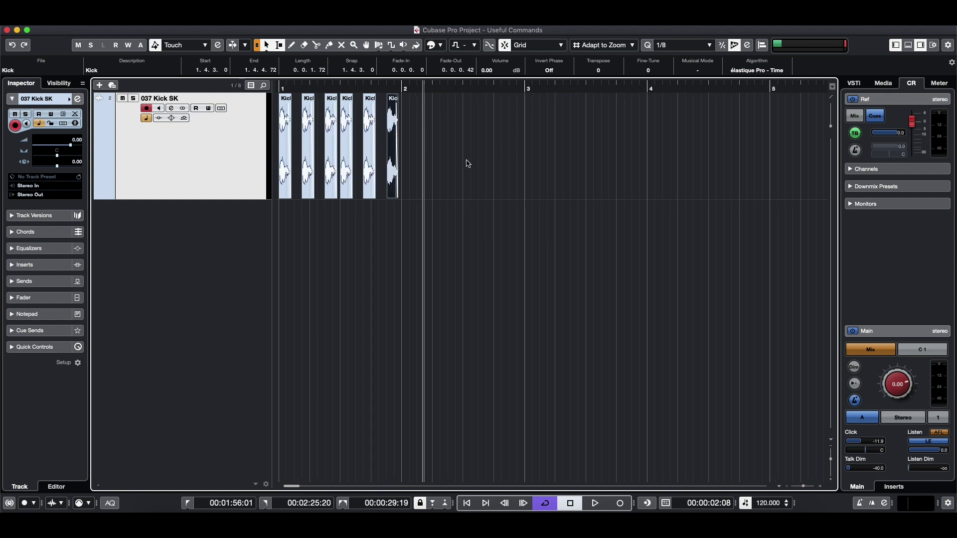
left_click(448, 174)
left_click_drag(448, 175, 207, 156)
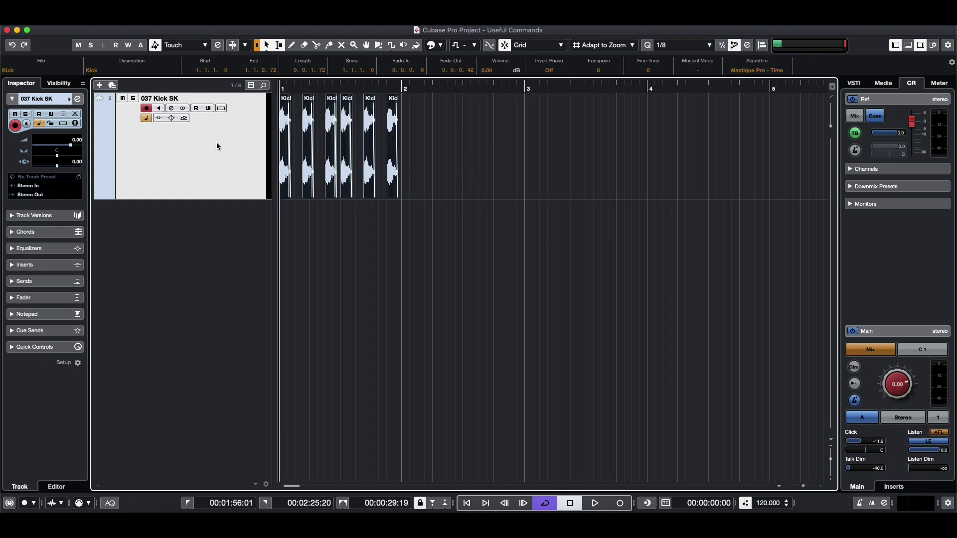
left_click(309, 175)
right_click(309, 177)
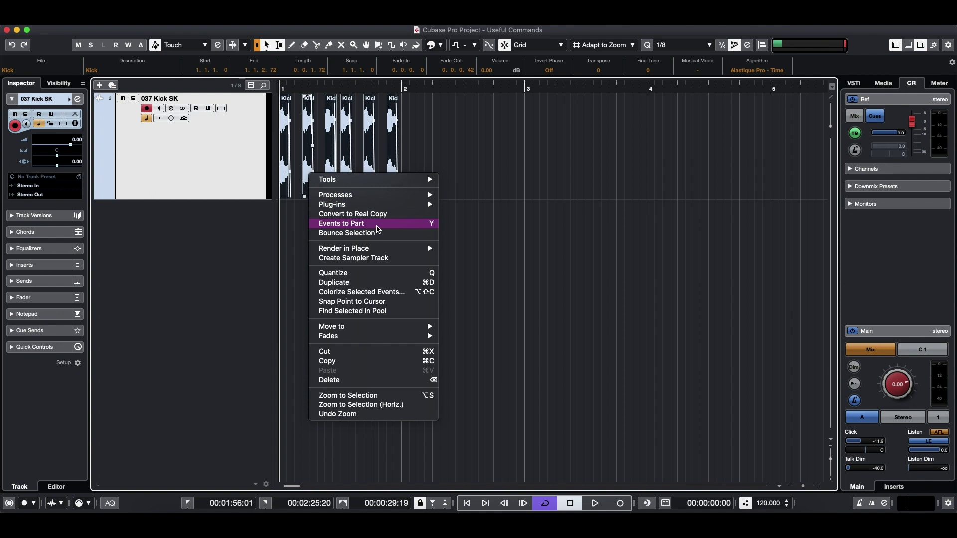
left_click(378, 229)
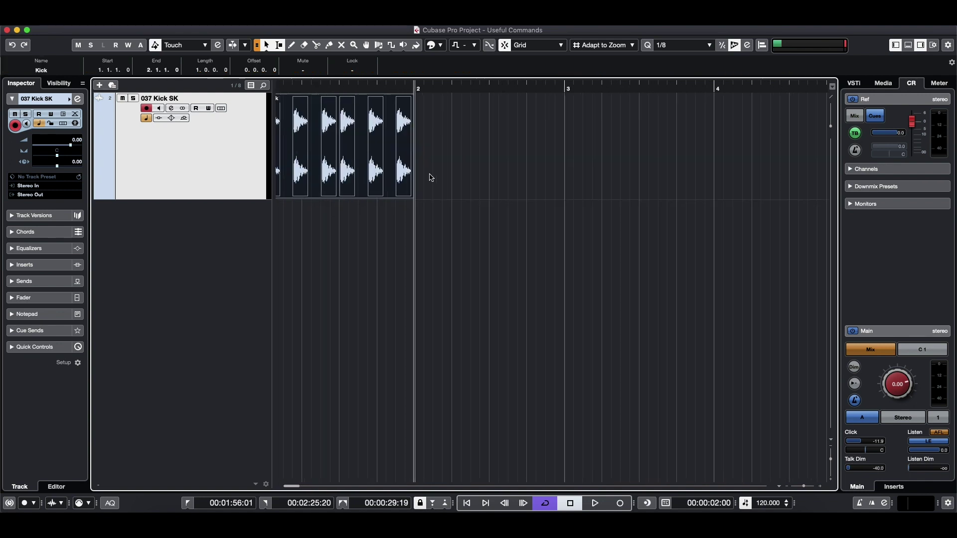
Repeat the one-bar kick part consecutively up to the end of bar 21.
key("g")
key("h")
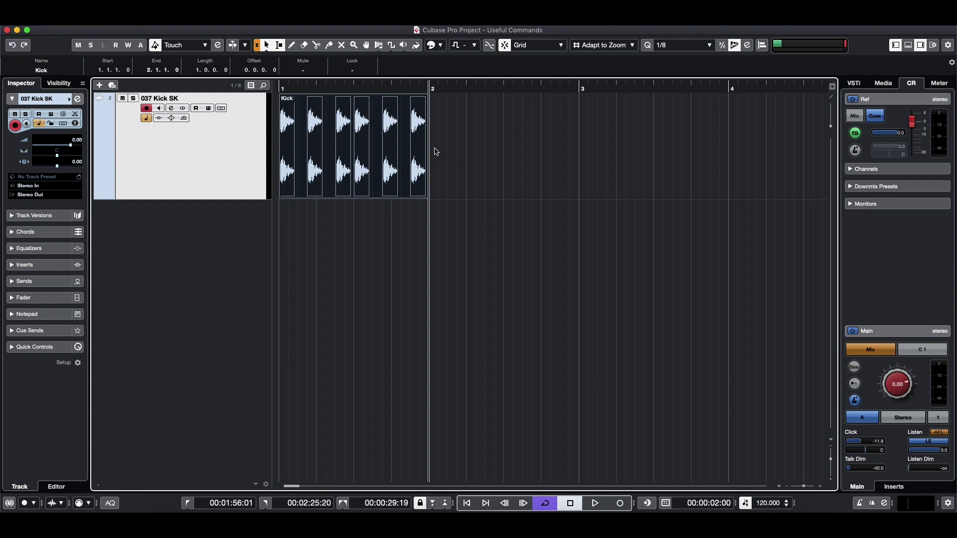
left_click(427, 151)
left_click_drag(427, 146, 600, 146)
scroll(628, 158, "down", 3)
scroll(584, 178, "left", 5)
scroll(584, 179, "down", 4)
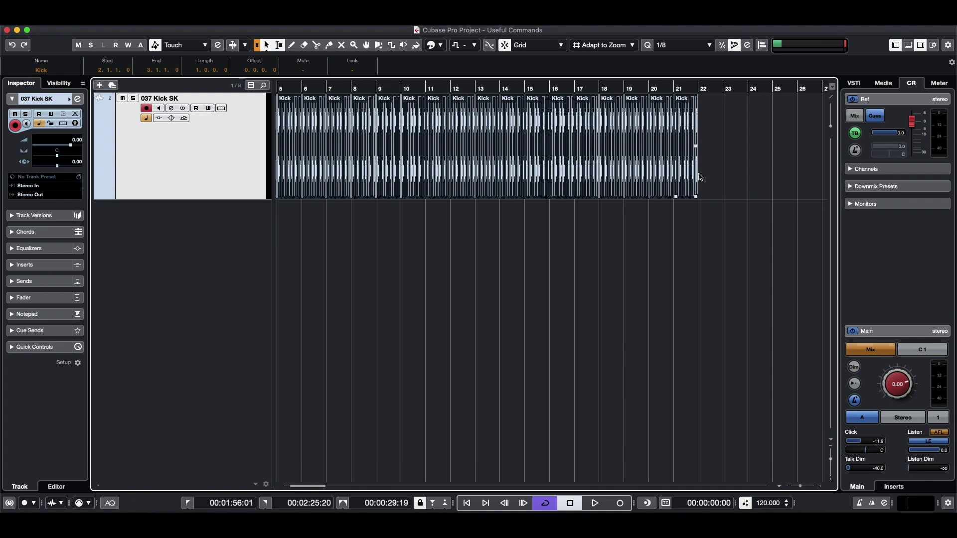
Select all the one-bar kick parts on the 037 Kick SK track and dissolve them into separate kick events.
key("super+a")
scroll(617, 182, "down", 2)
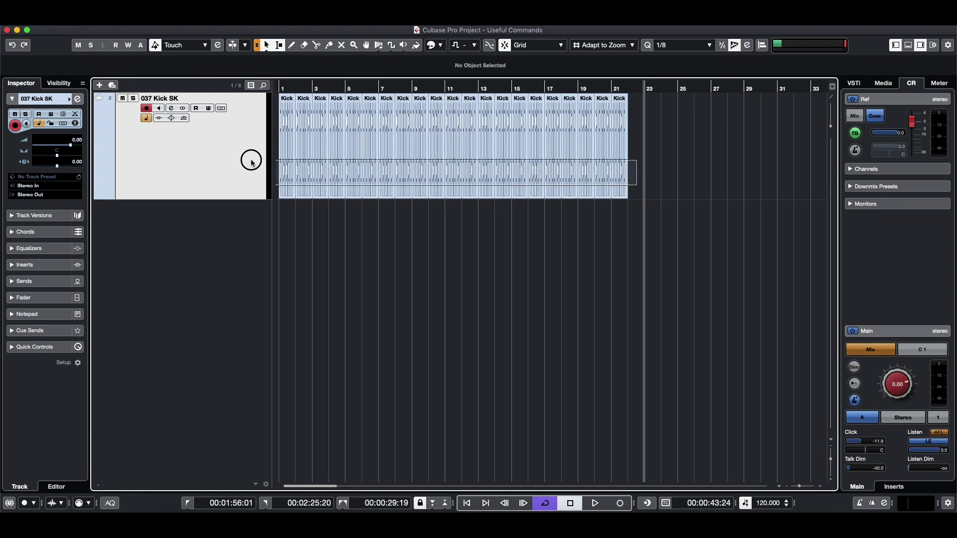
left_click(293, 174)
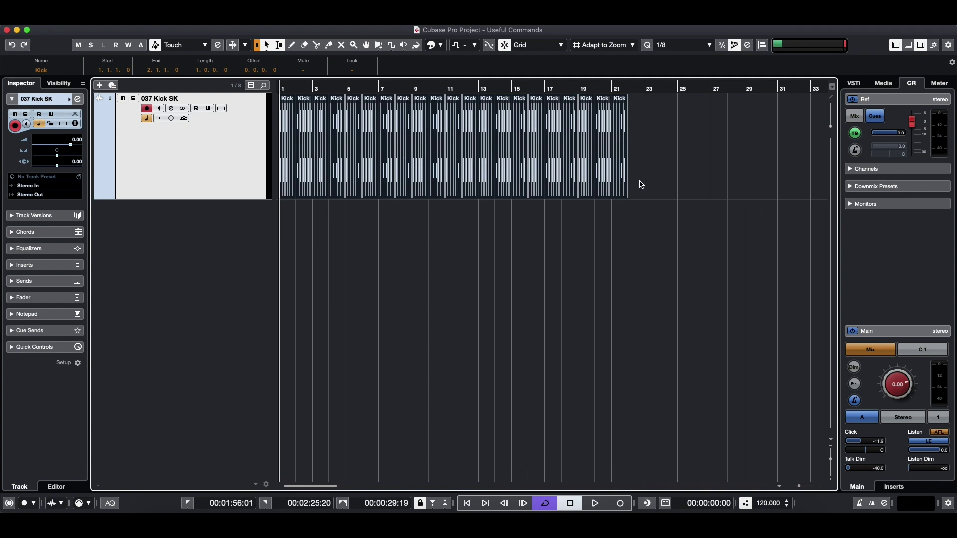
right_click(581, 184)
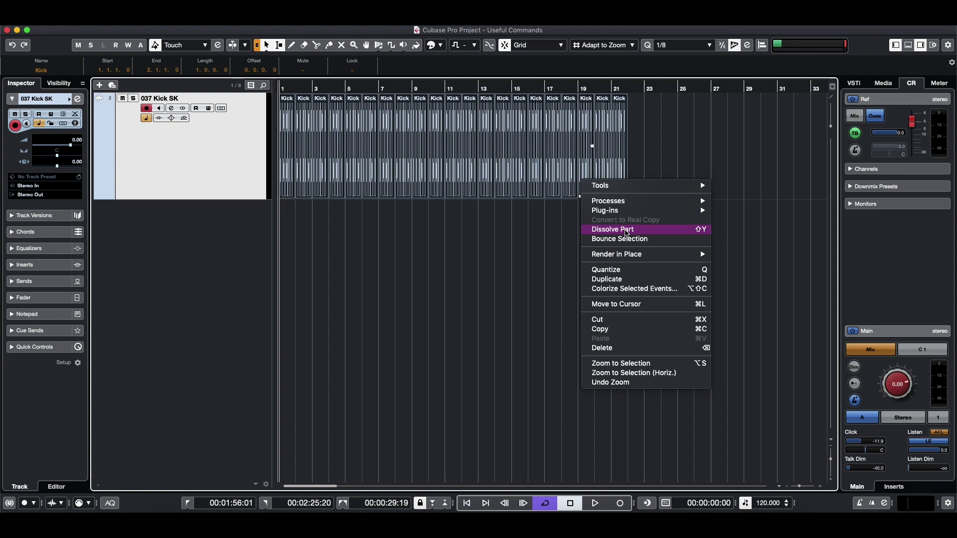
left_click(627, 232)
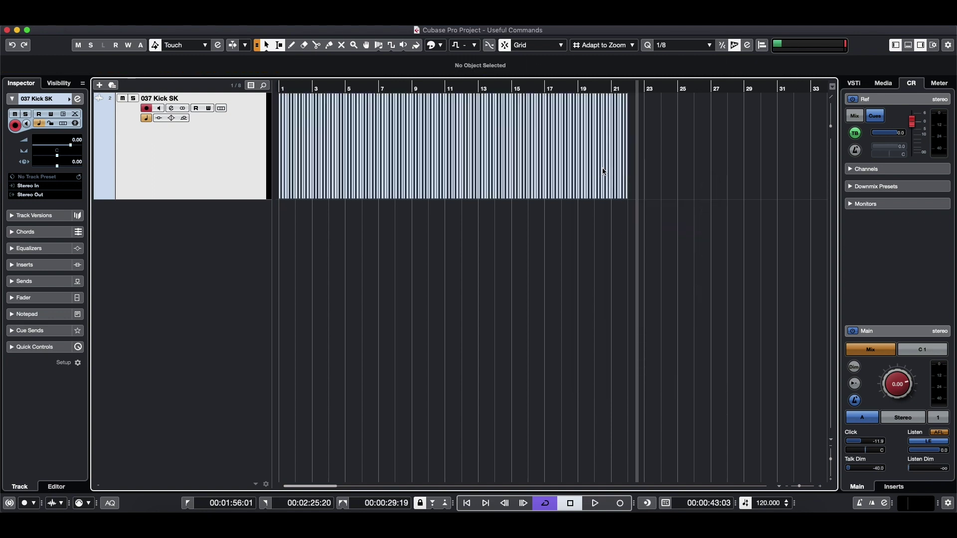
scroll(603, 171, "up", 6)
scroll(603, 171, "down", 5)
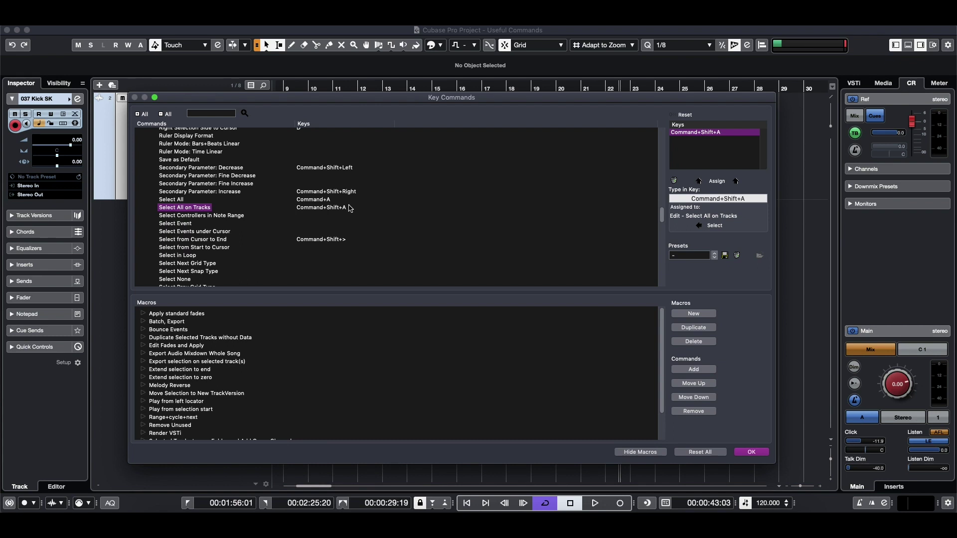
Close the Key Commands window, select all kick events on the 037 Kick SK track and clear the selection again.
left_click(751, 452)
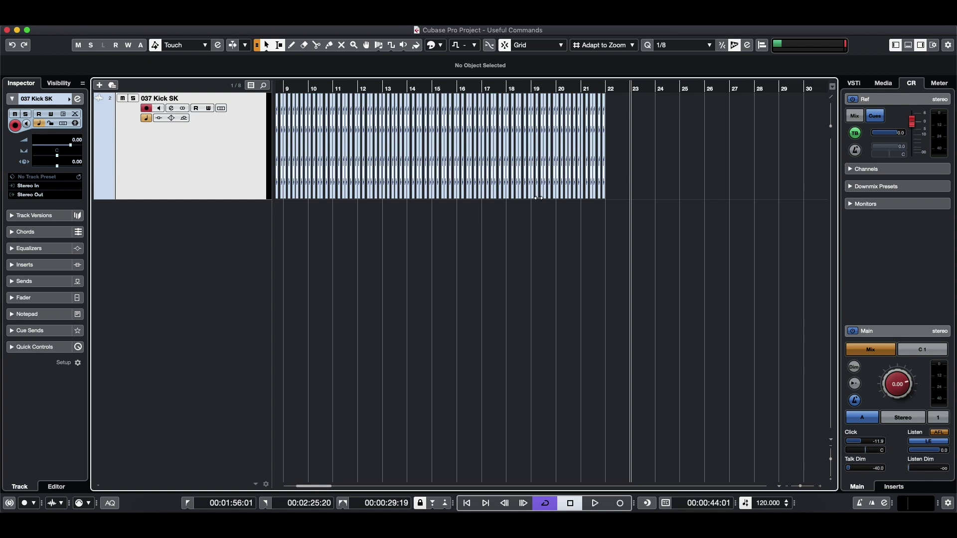
key("super+a")
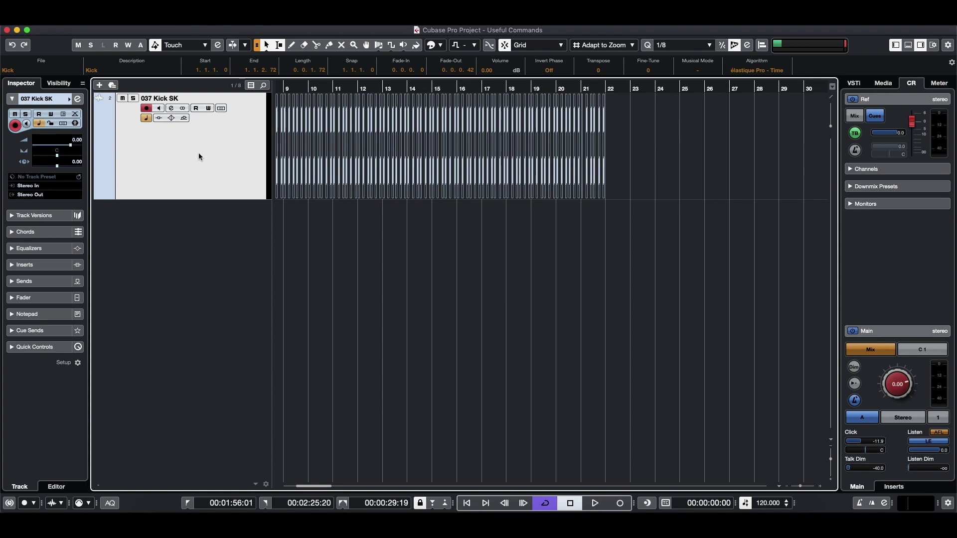
left_click(648, 159)
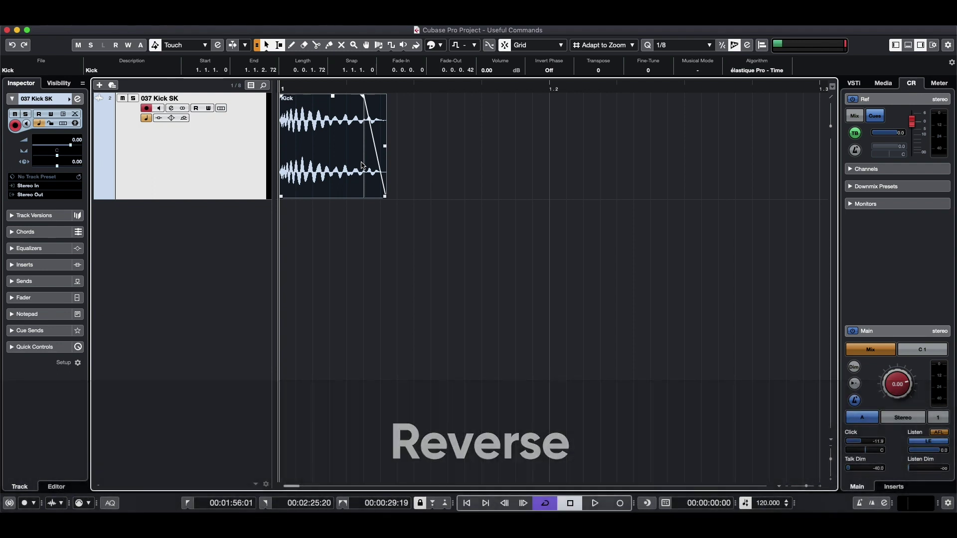
Apply the Reverse process to the single kick event at bar 1.
right_click(362, 166)
mouse_move(391, 184)
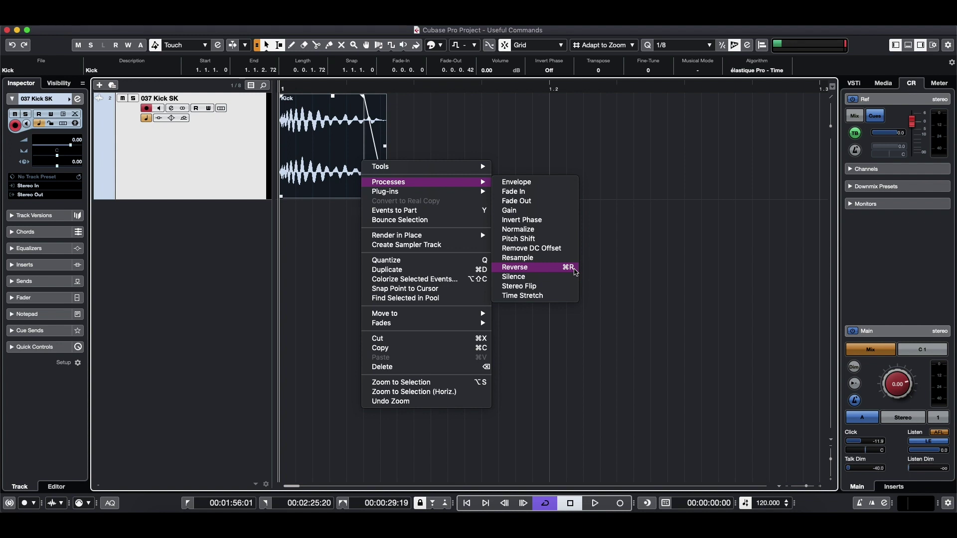
left_click(566, 272)
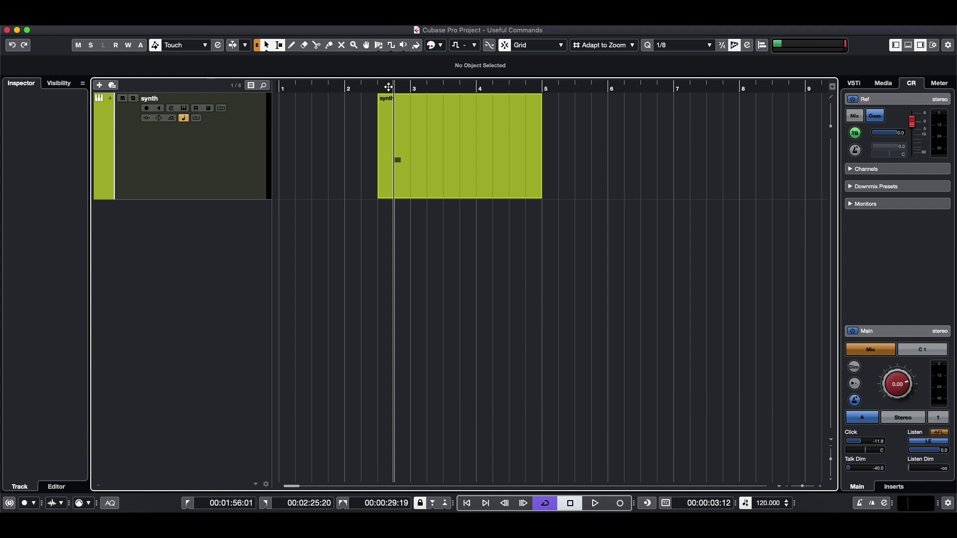
Play the synth part through, stop the playback and select the part.
key("space")
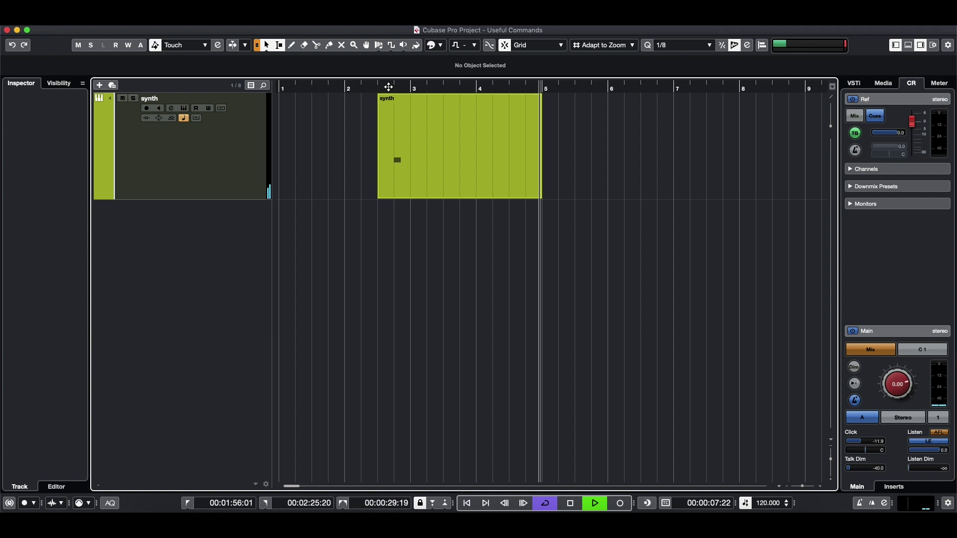
left_click(398, 151)
key("space")
Render the synth part in place as block events with Channel Settings processing, 32 bit float depth and source events muted.
right_click(397, 148)
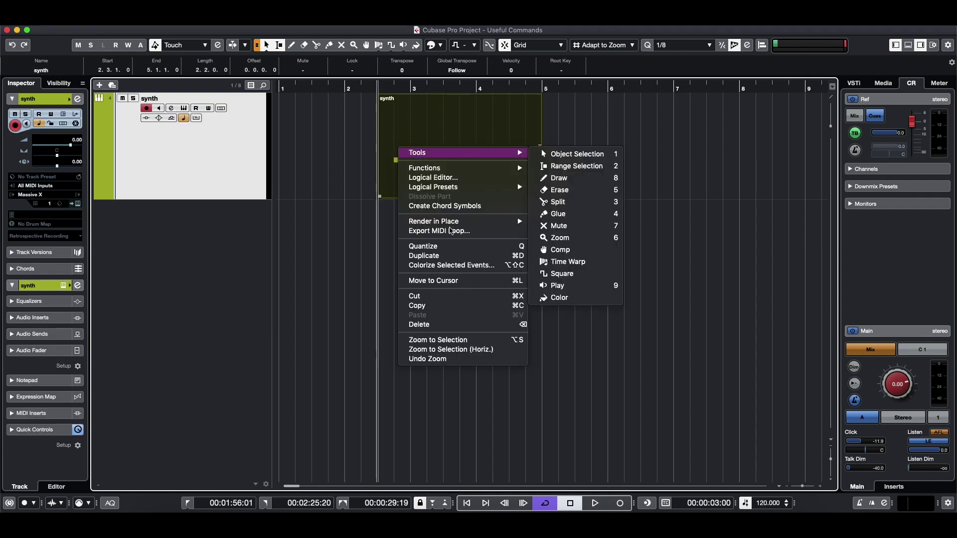
mouse_move(452, 225)
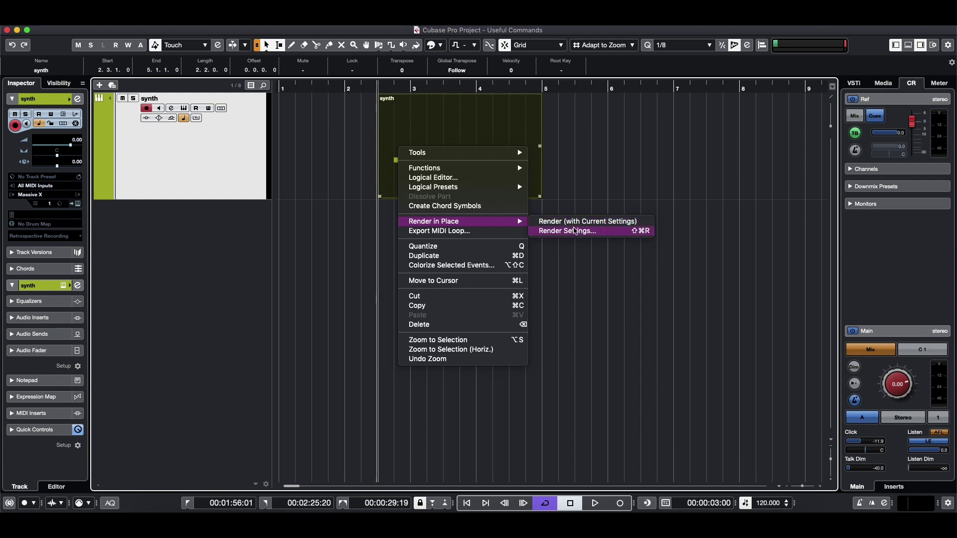
left_click(576, 232)
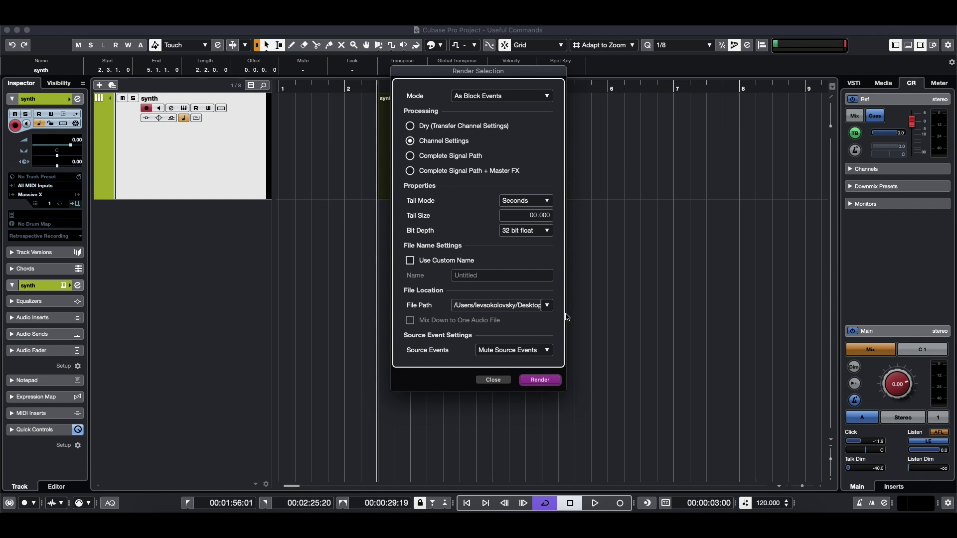
left_click(539, 380)
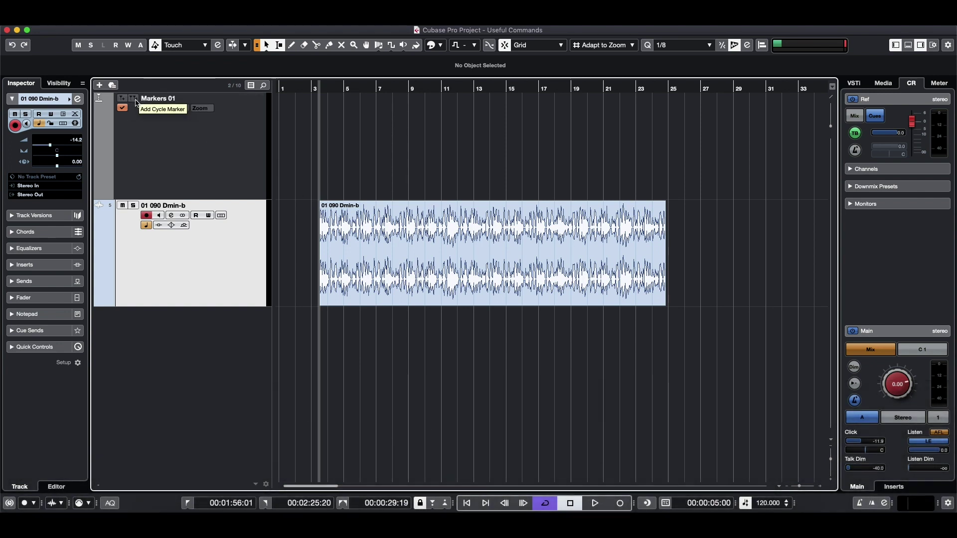
Add a cycle marker spanning bars 7 to 11 on the Markers 01 track and select it.
left_click_drag(380, 113, 442, 113)
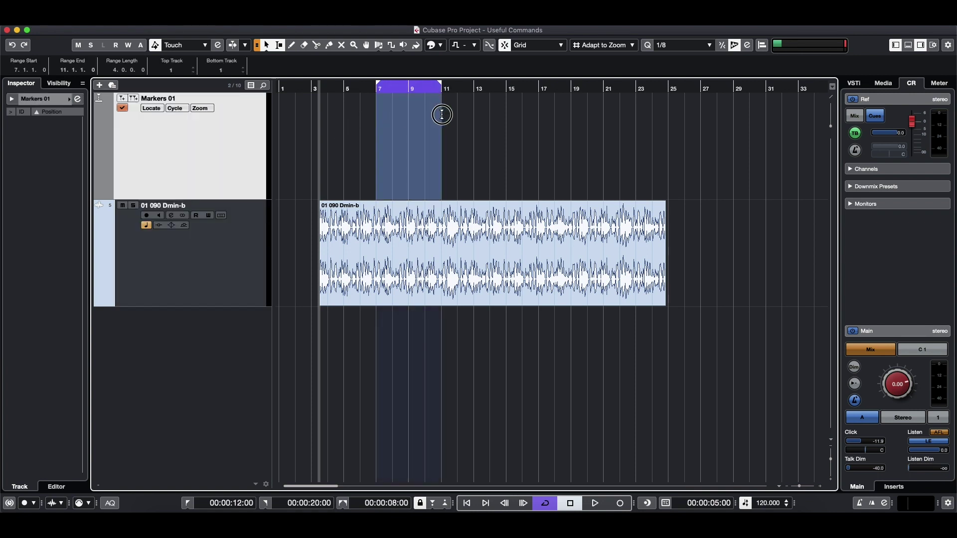
left_click(135, 101)
left_click(343, 168)
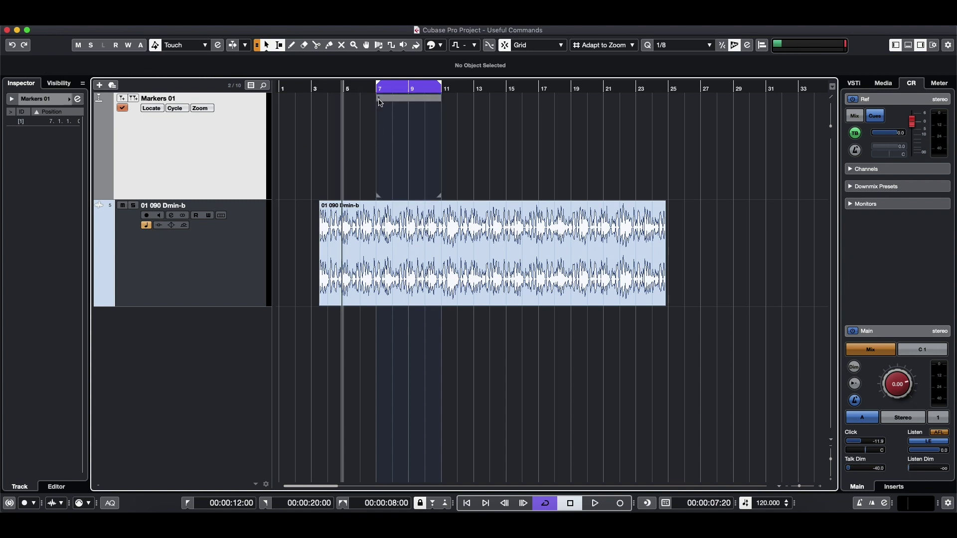
left_click(378, 195)
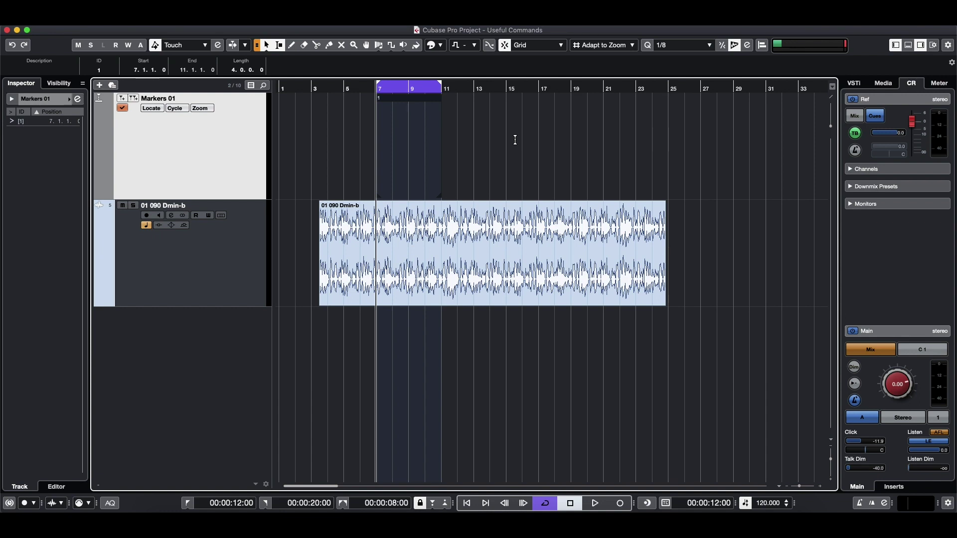
Turn off the combined selection tools, select the cycle marker's range across both tracks with Range Selection, and clear the range.
left_click(258, 46)
left_click(468, 160)
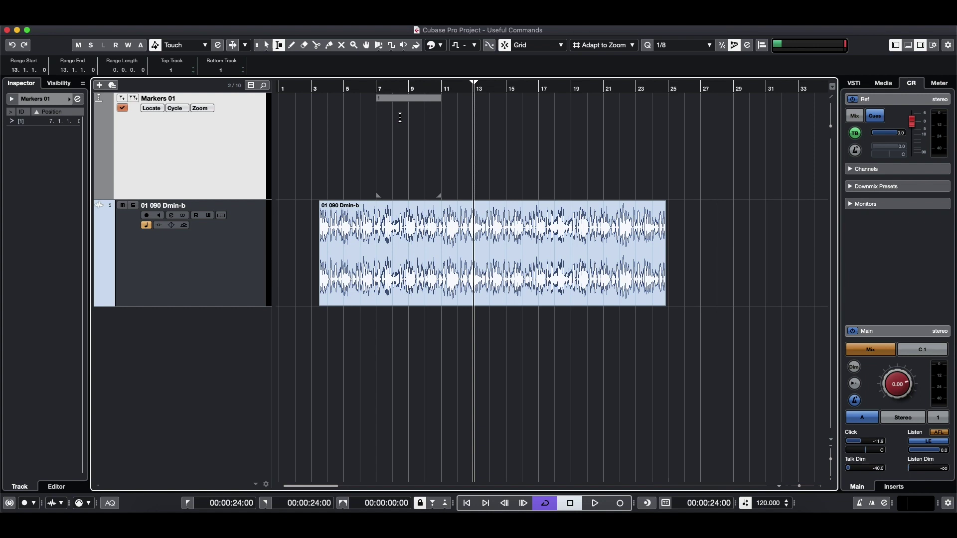
double_click(401, 116)
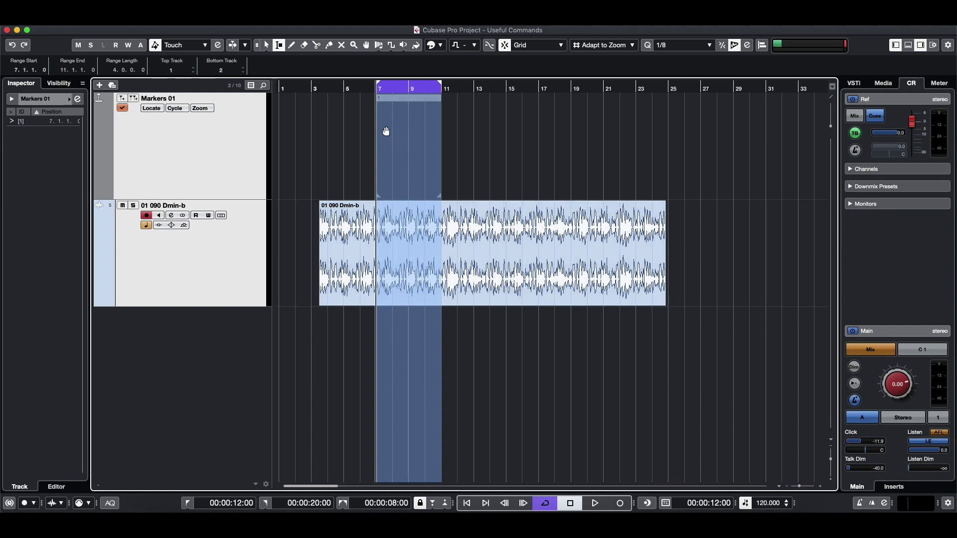
left_click(457, 152)
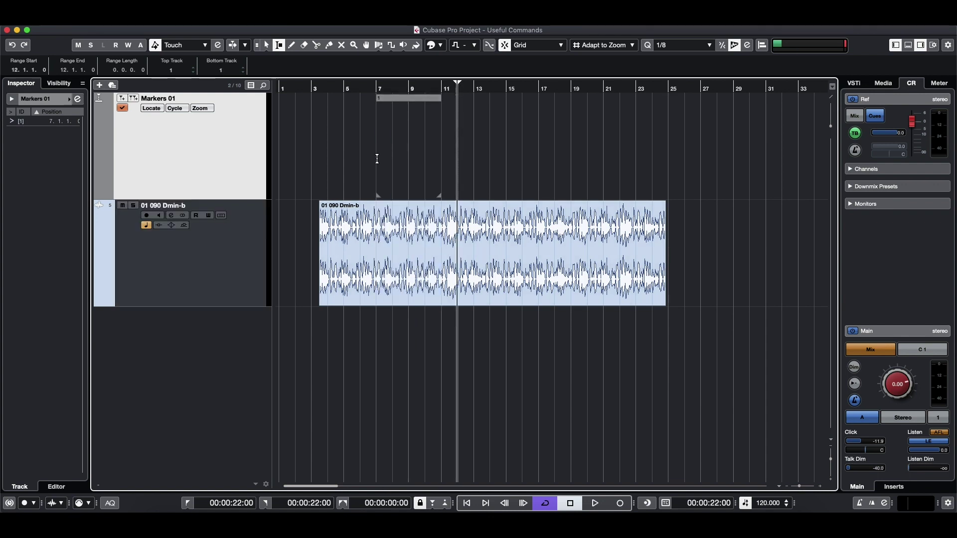
Duplicate the 01 090 Dmin-b track twice, and try moving the cycle marker's range on all tracks beyond the end of the loops.
key("shift+super+d")
key("shift+super+d")
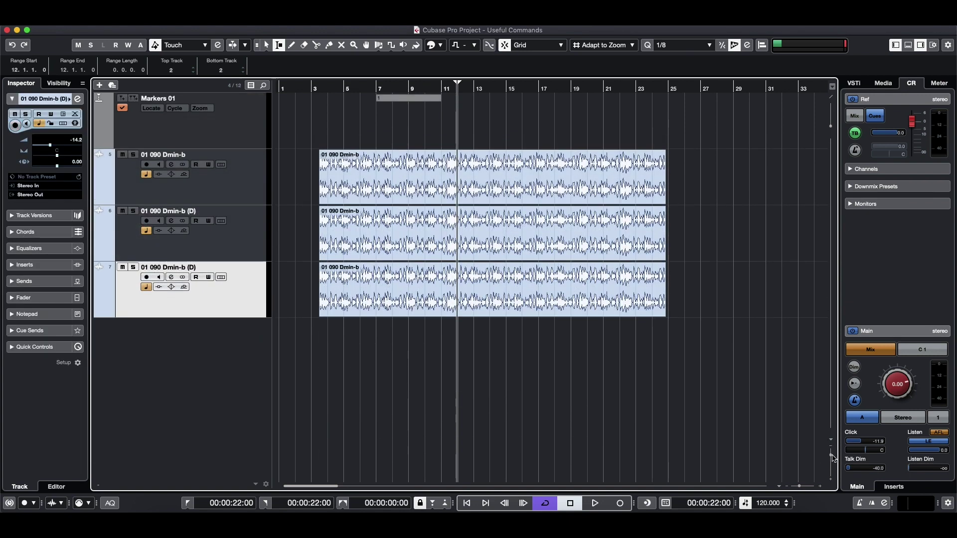
double_click(420, 117)
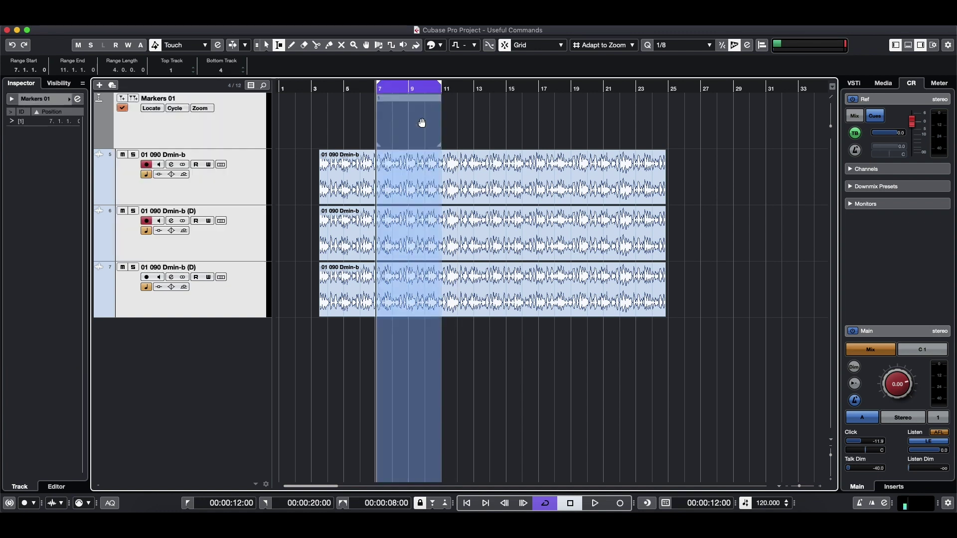
left_click_drag(402, 127, 736, 134)
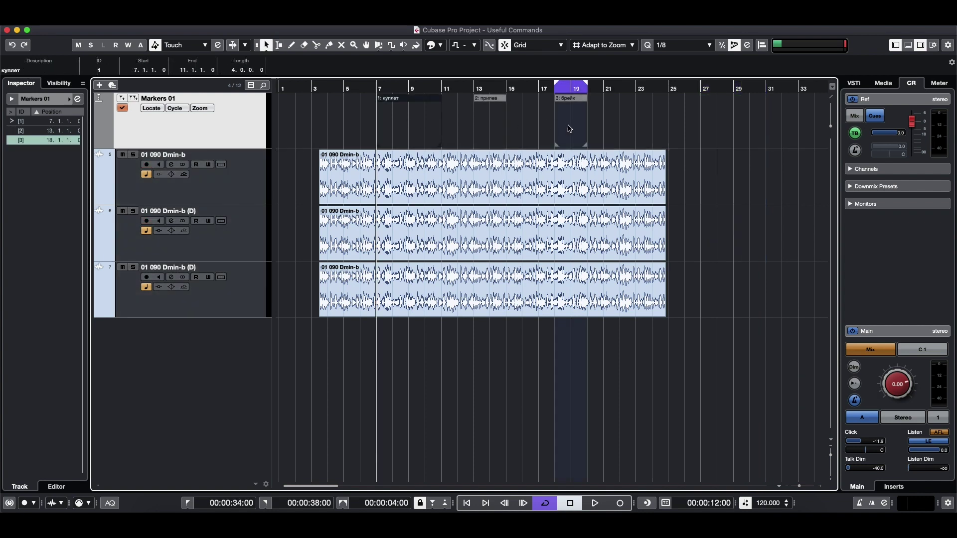
Open the Export Audio Mixdown dialog, try Locators as the export range, and set it back to Cycle Markers.
left_click(67, 20)
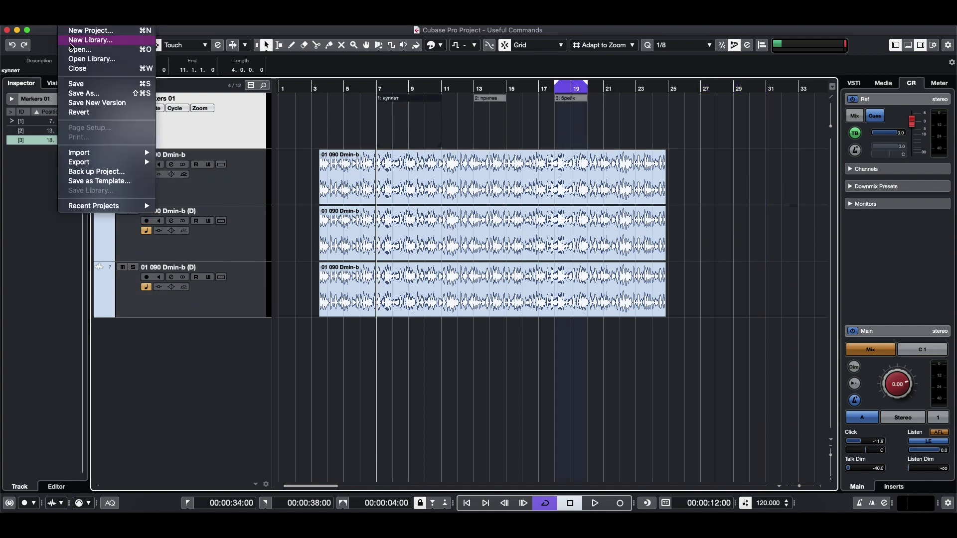
mouse_move(115, 164)
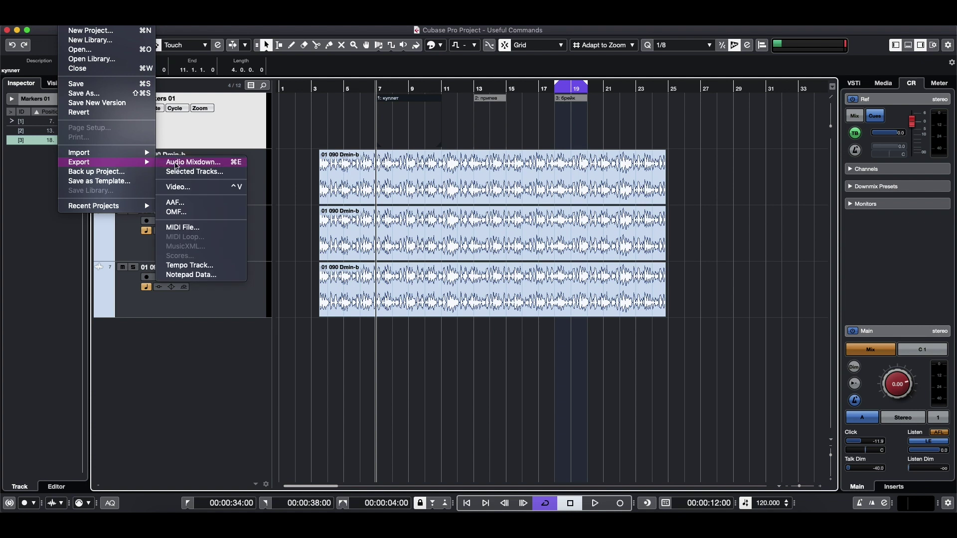
left_click(176, 164)
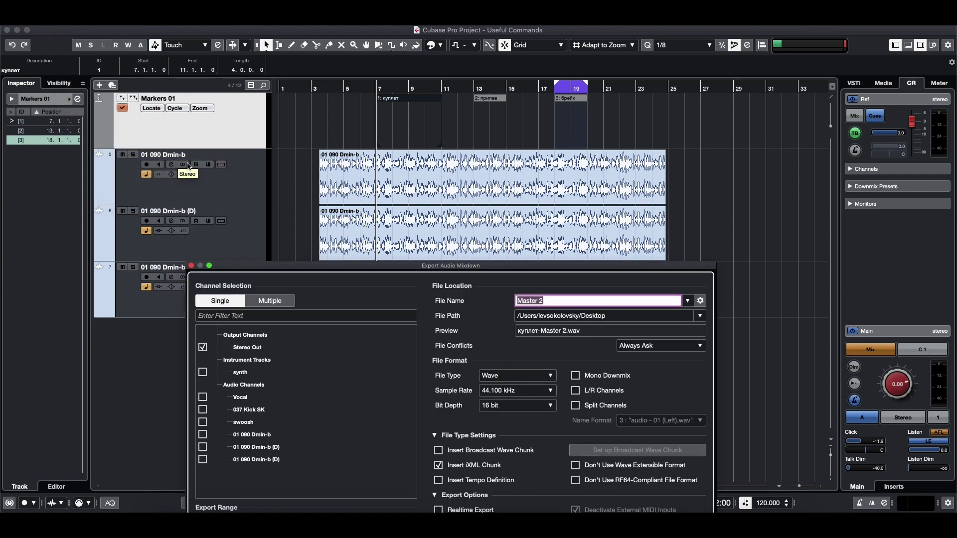
left_click_drag(375, 266, 380, 123)
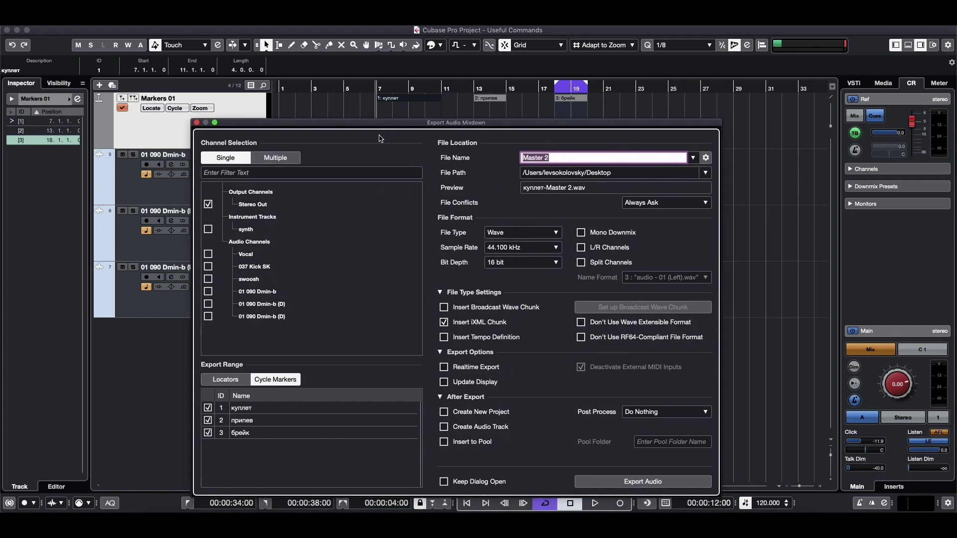
left_click(224, 384)
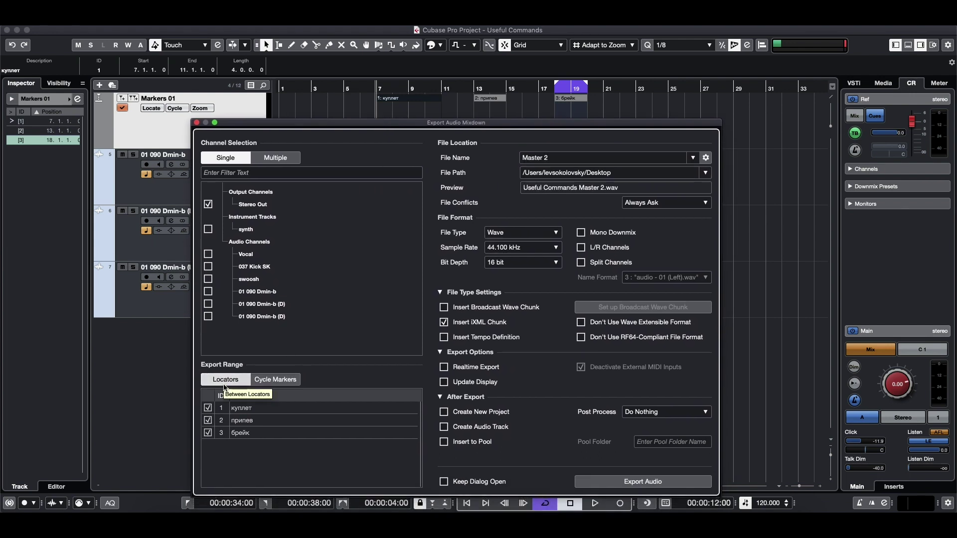
left_click(277, 381)
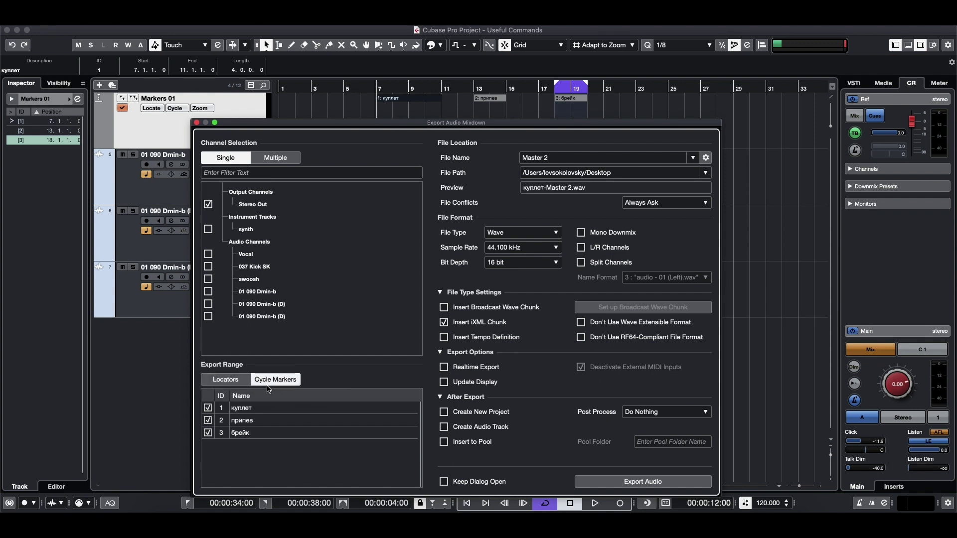
Move the export dialog clear of the cycle markers and open the naming scheme settings for the exported file.
left_click_drag(572, 136, 539, 232)
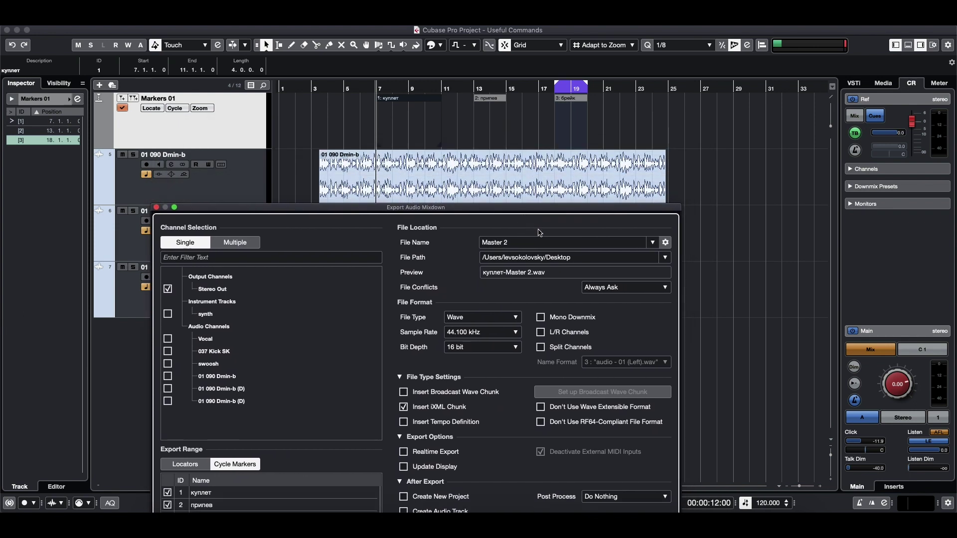
left_click(666, 242)
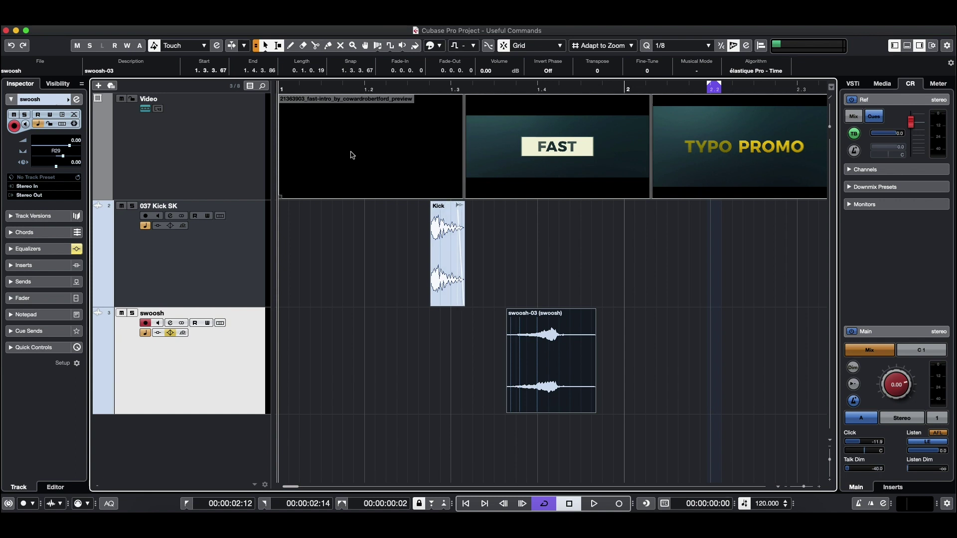
Toggle the Use Video Follows Edit Mode option and open the Video Player window.
left_click(269, 22)
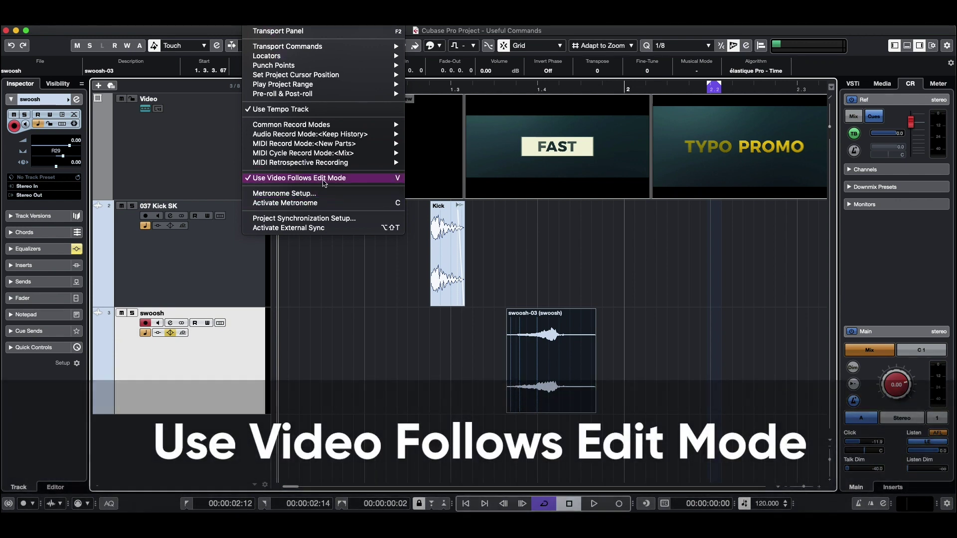
left_click(324, 183)
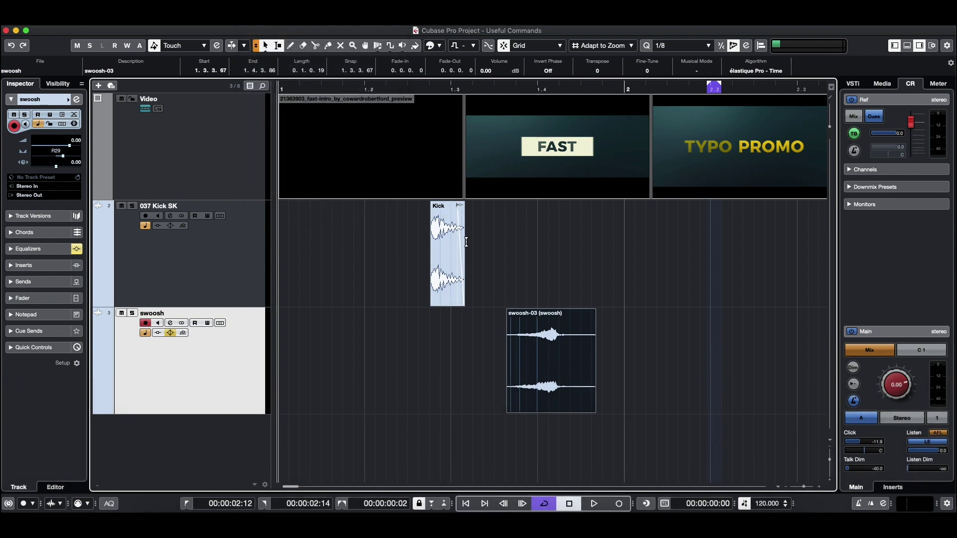
key("F8")
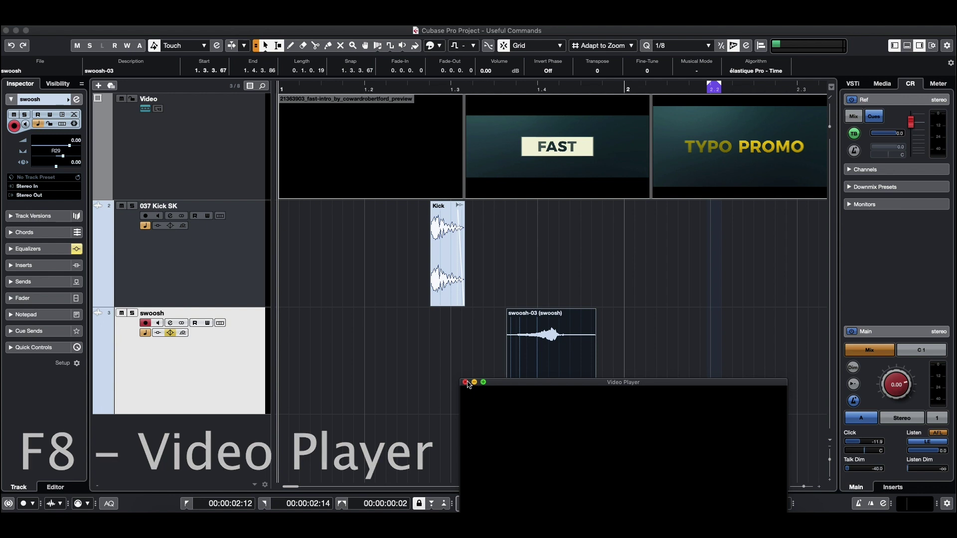
Turn on Use Video Follows Edit Mode and move the Kick event on the 037 Kick SK track to 1.1.3.0.
left_click_drag(464, 278, 486, 255)
left_click_drag(587, 87, 548, 88)
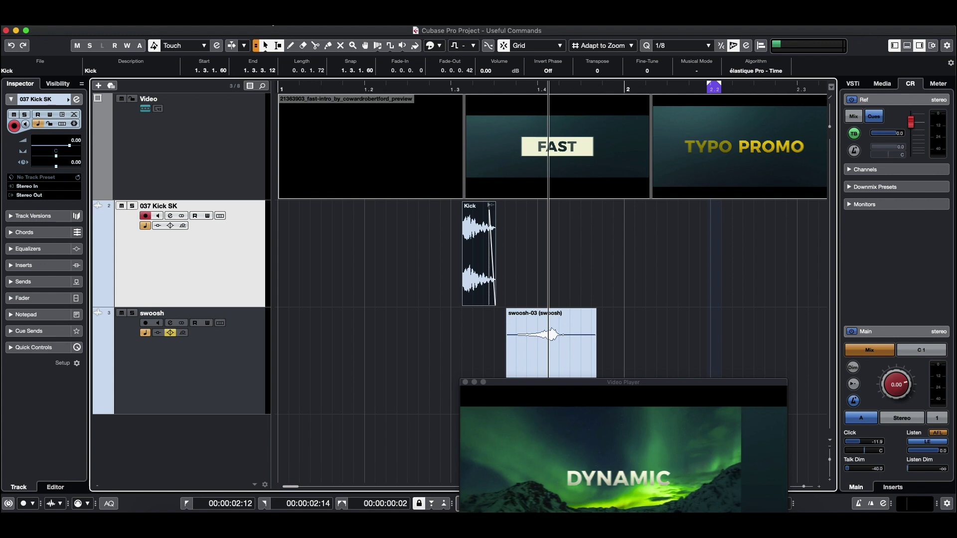
left_click(270, 19)
left_click(306, 180)
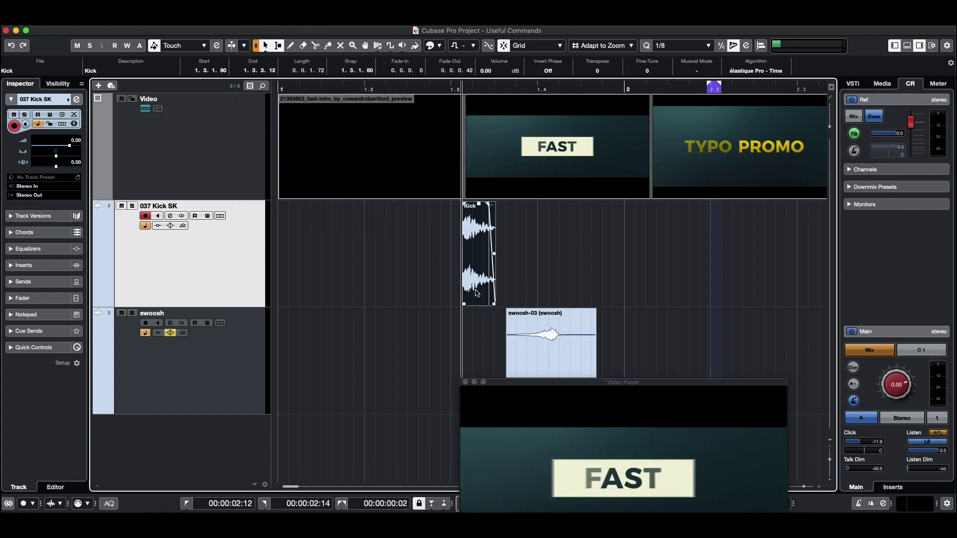
left_click_drag(476, 293, 337, 296)
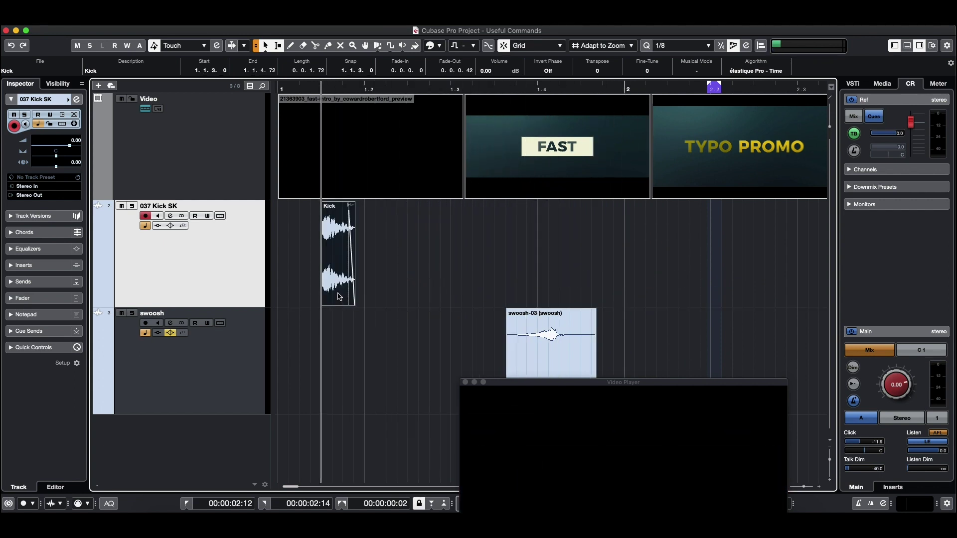
Set the ruler format to Timecode and move the Kick event so that it starts at 00:00:00:22.
right_click(327, 92)
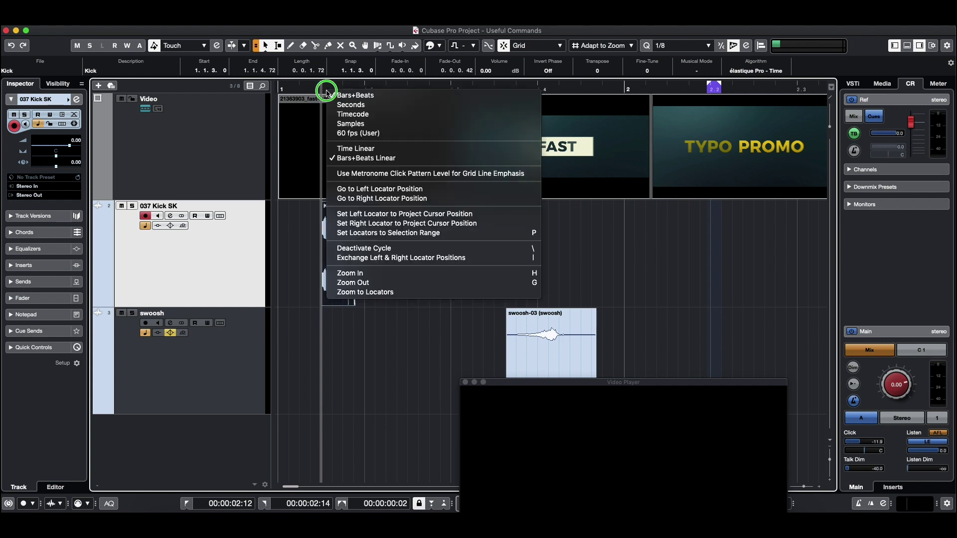
left_click(366, 114)
left_click_drag(310, 92, 313, 145)
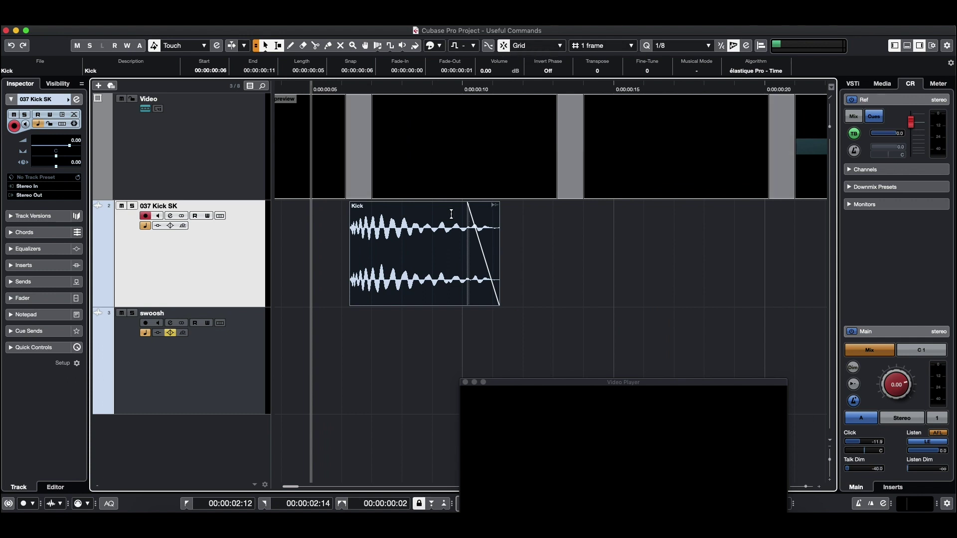
left_click_drag(398, 281, 692, 269)
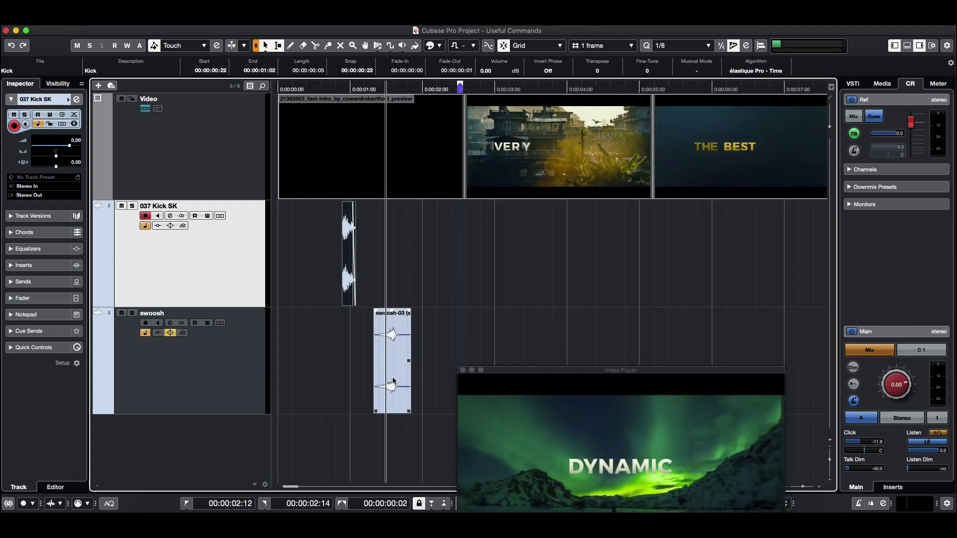
Play a short passage of the video, deselect the events, and scrub the project cursor to the VERY title.
key("h")
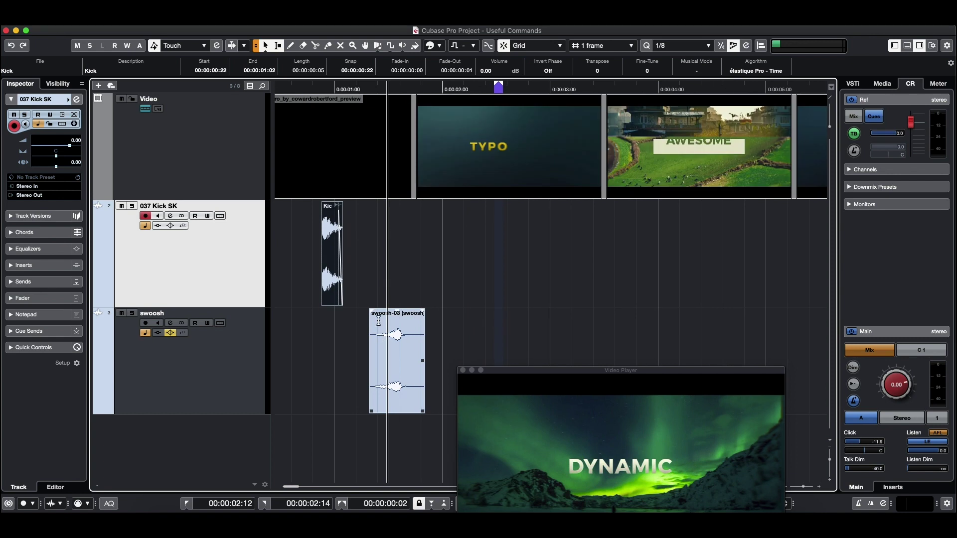
left_click(369, 301)
key("space")
key("space")
left_click(392, 325)
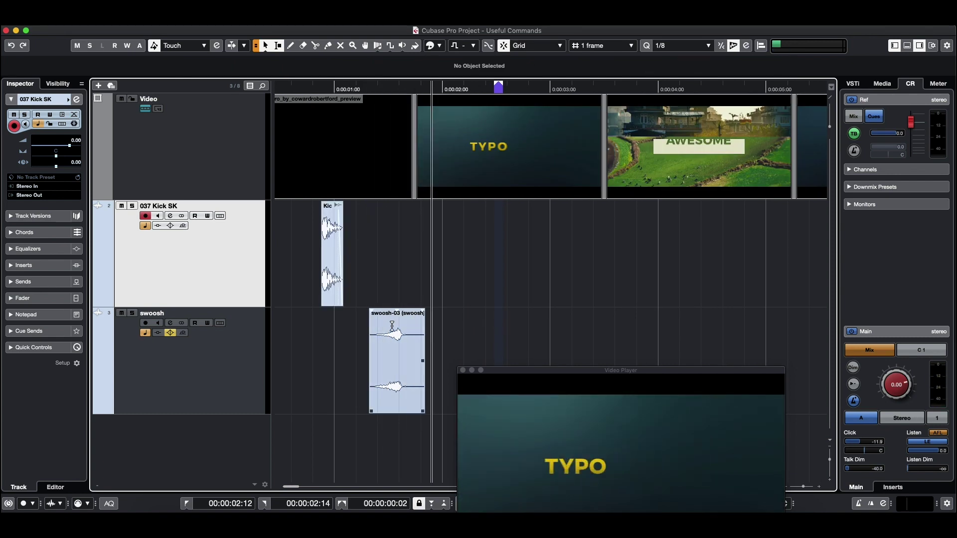
left_click(431, 308)
left_click_drag(447, 87, 510, 89)
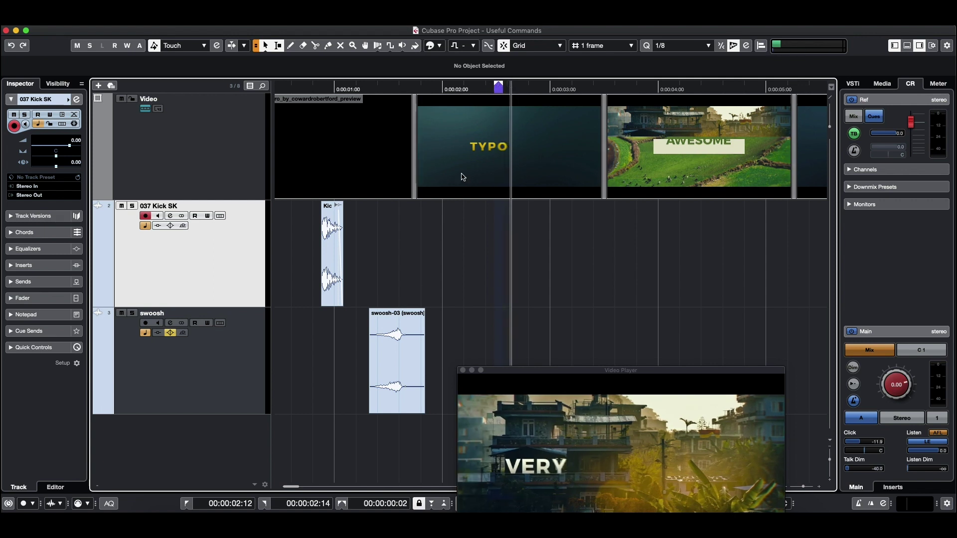
Move the swoosh-03 event's snap point to the waveform's peak at 00:00:01:14 in the Sample Editor, and close the editor.
double_click(400, 378)
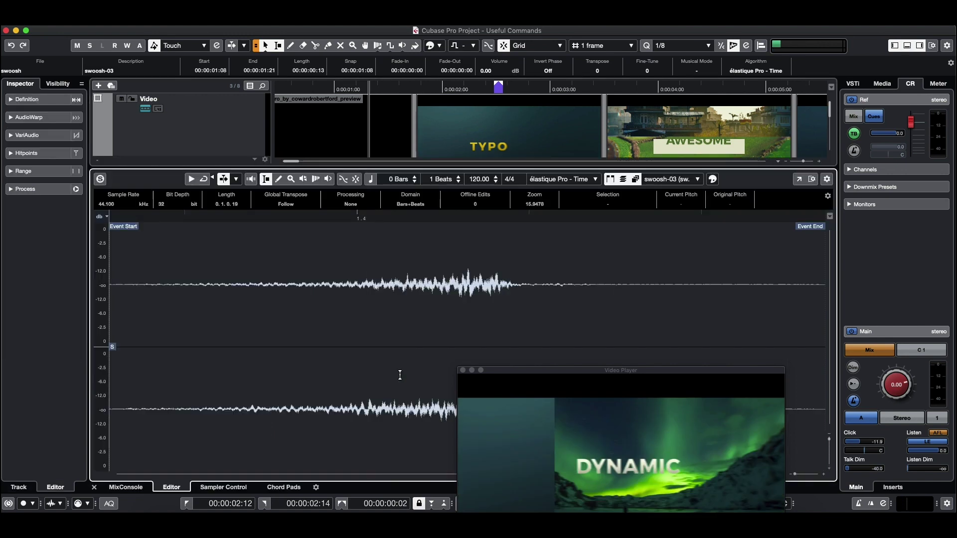
mouse_move(114, 352)
left_mouse_down()
mouse_move(503, 349)
mouse_move(480, 346)
mouse_move(671, 372)
left_mouse_up()
mouse_move(482, 347)
left_mouse_down()
mouse_move(498, 344)
mouse_move(487, 344)
left_mouse_up()
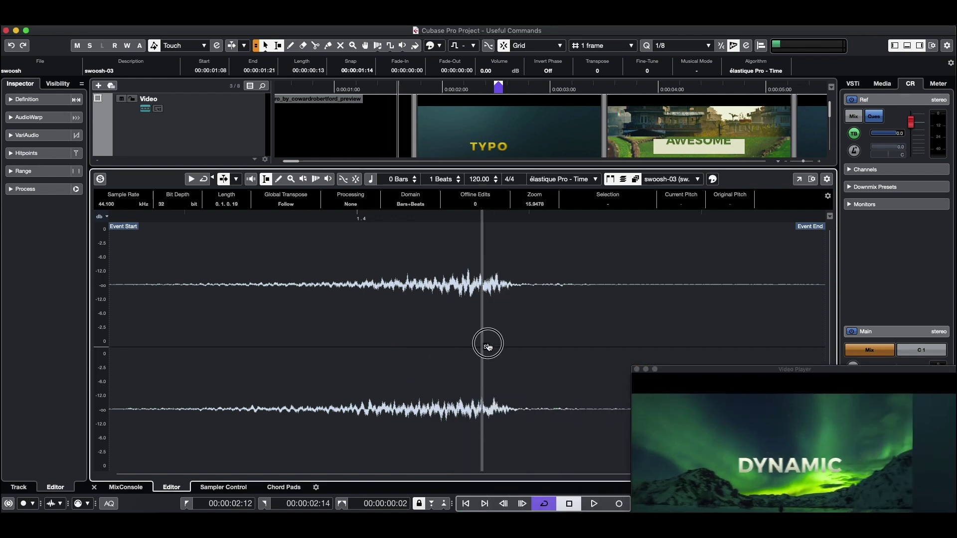
left_click(94, 487)
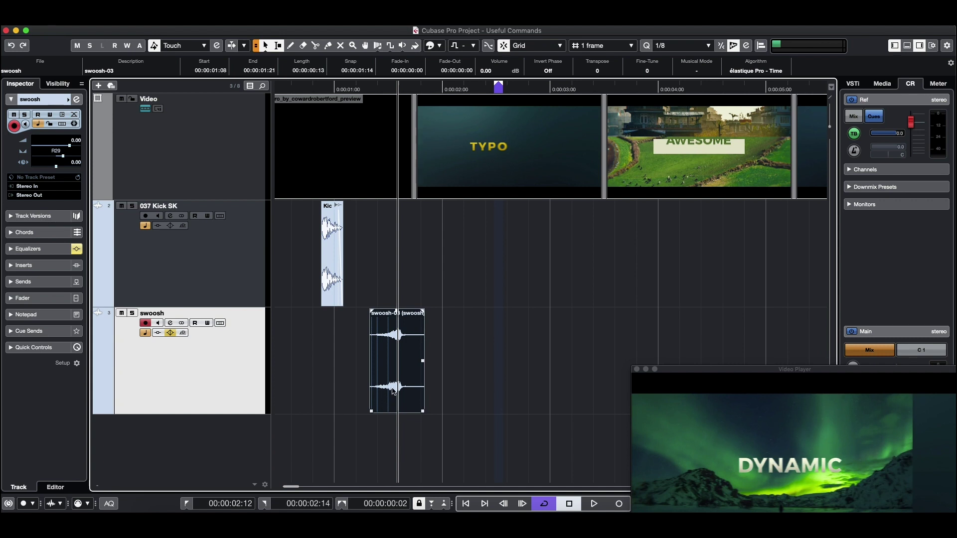
Move the swoosh-03 event so its snap point matches the video transition to the VERY title, and play back the result.
left_click_drag(408, 396, 521, 395)
left_click_drag(522, 396, 520, 394)
left_click(412, 395)
key("space")
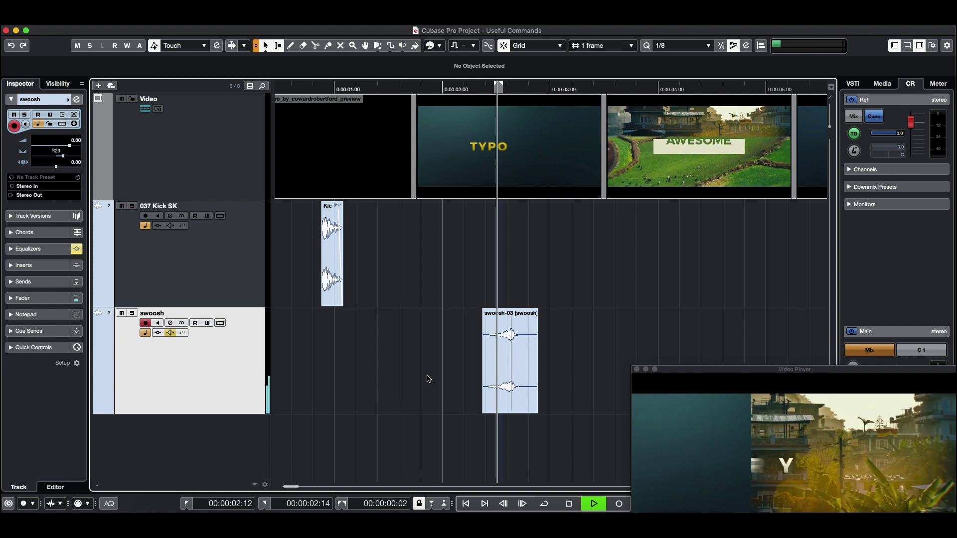
key("space")
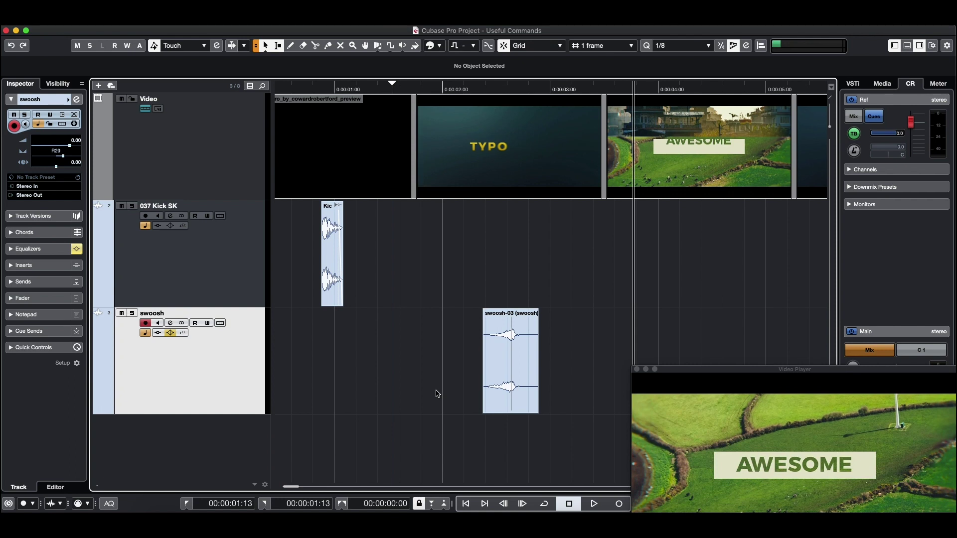
Locate the Video export command without running it, and close the Video Player window.
left_click(70, 12)
mouse_move(92, 163)
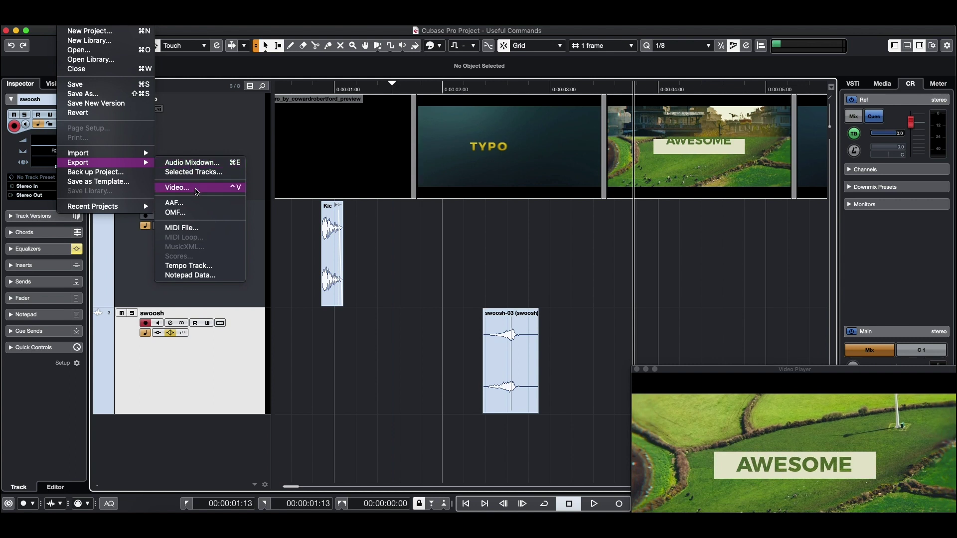
left_click(303, 233)
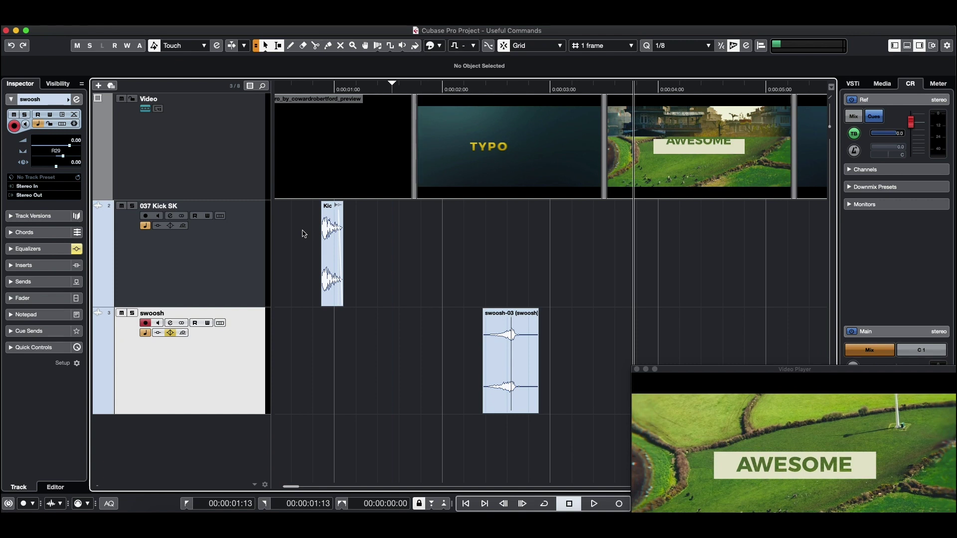
left_click(636, 370)
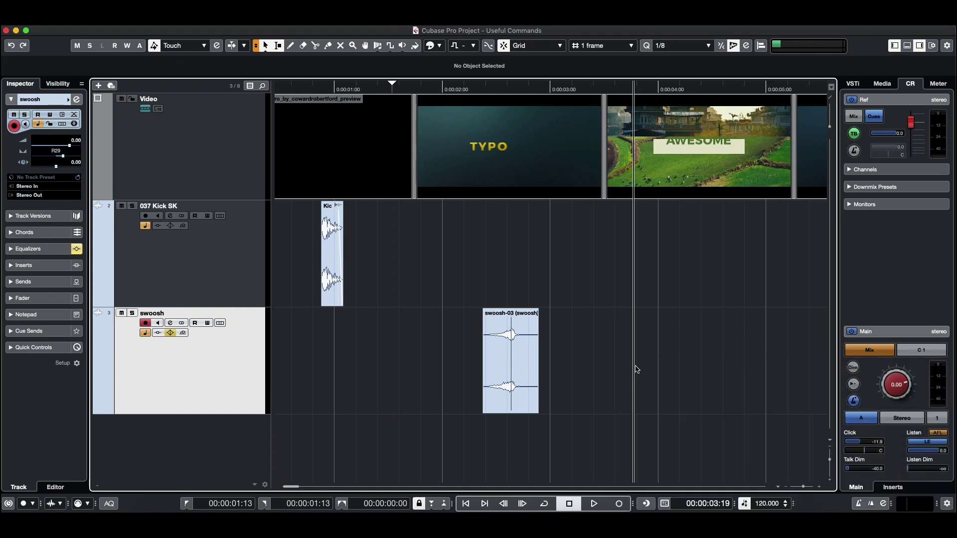